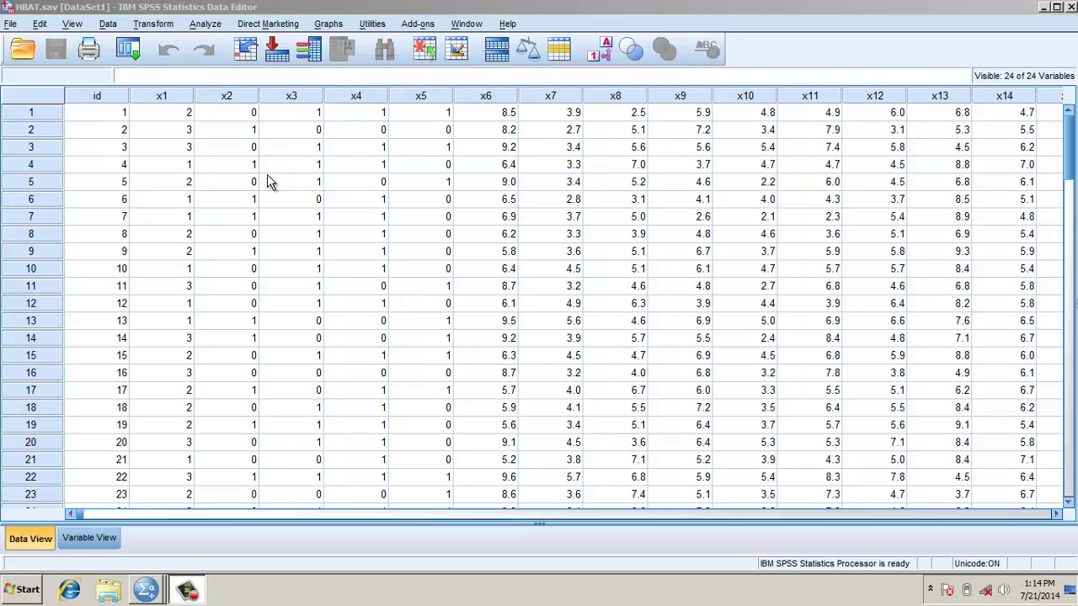
Step: Open the Regression submenu under Analyze using Alt+A then R
key("alt+a")
key("r")
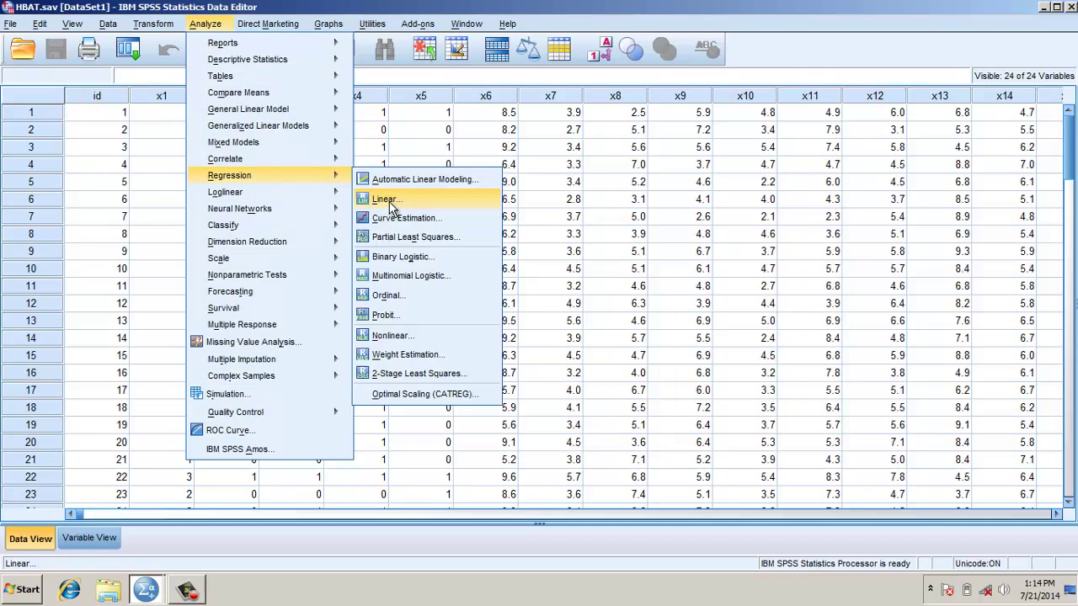
Step: Start a Linear regression with X19 - Satisfaction as dependent and X6 through X18 as independents
left_click(390, 202)
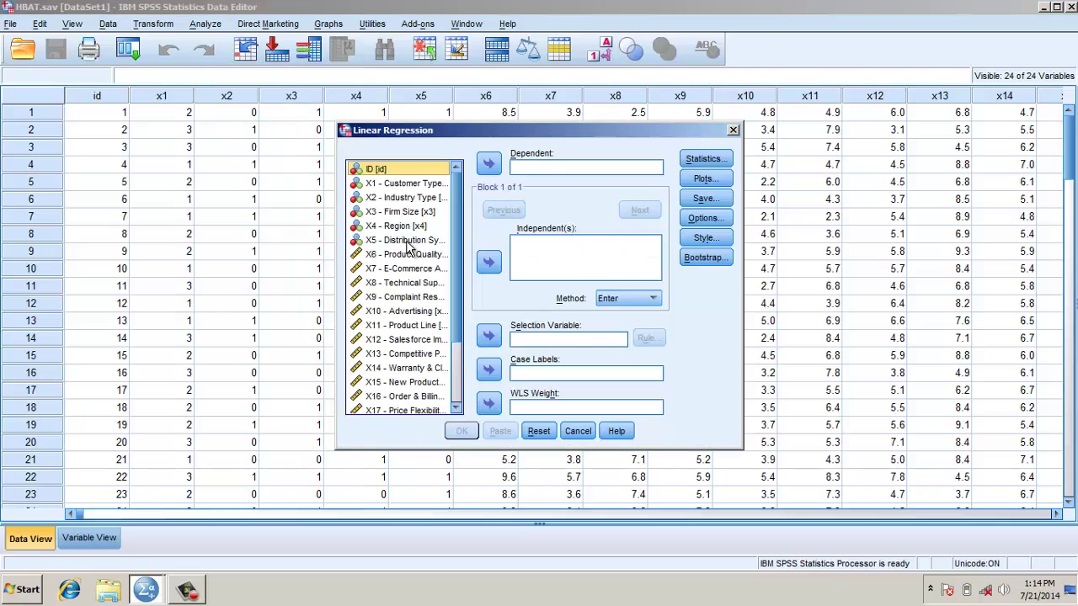
scroll(407, 246, "down", 1)
scroll(439, 230, "down", 1)
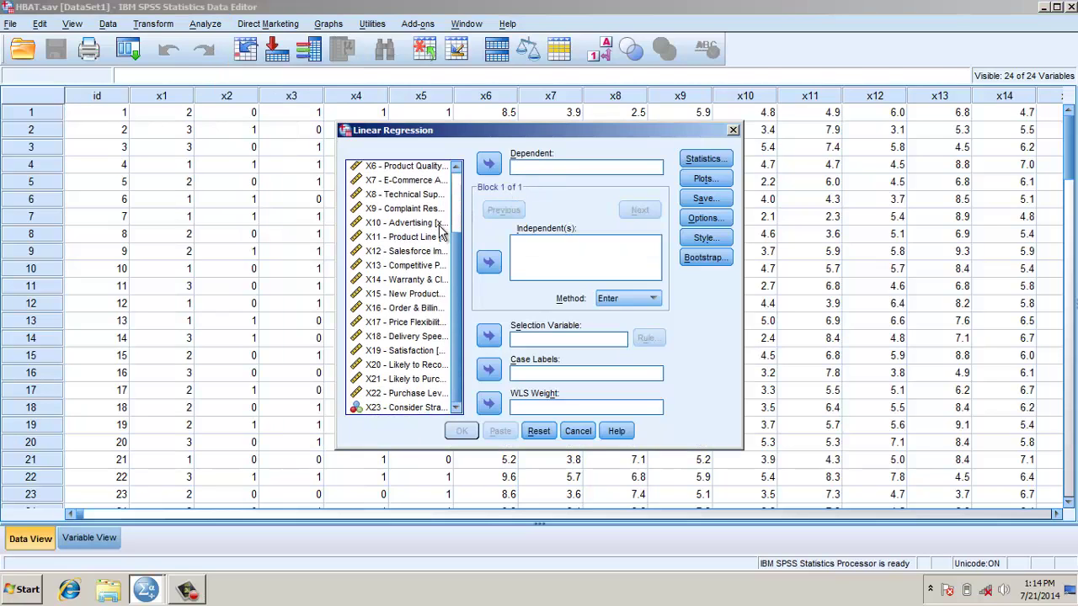
left_click(390, 352)
double_click(390, 353)
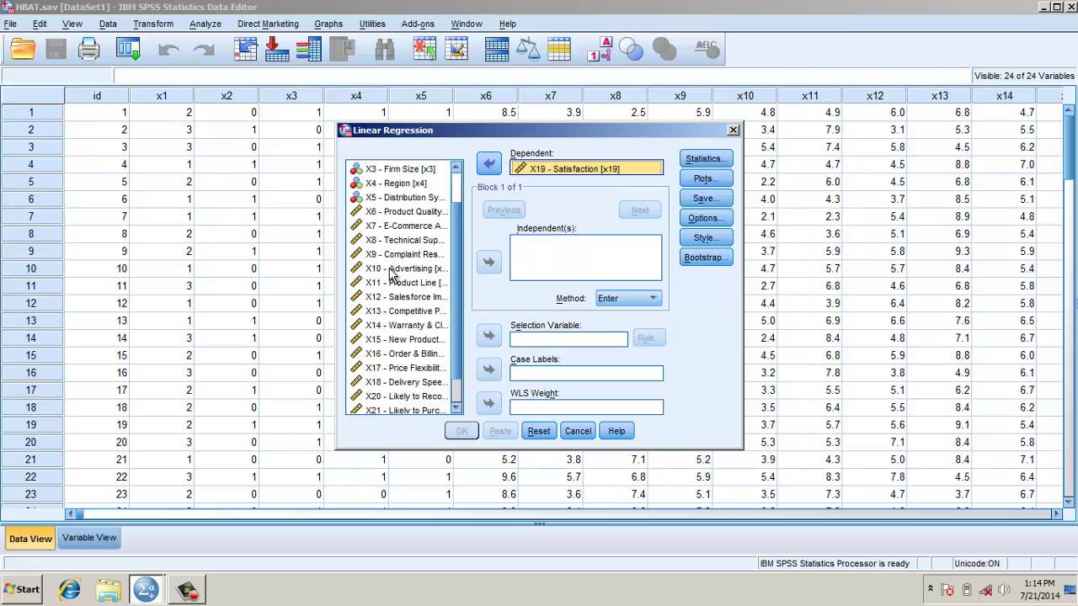
left_click(389, 212)
left_click(404, 382, "shift")
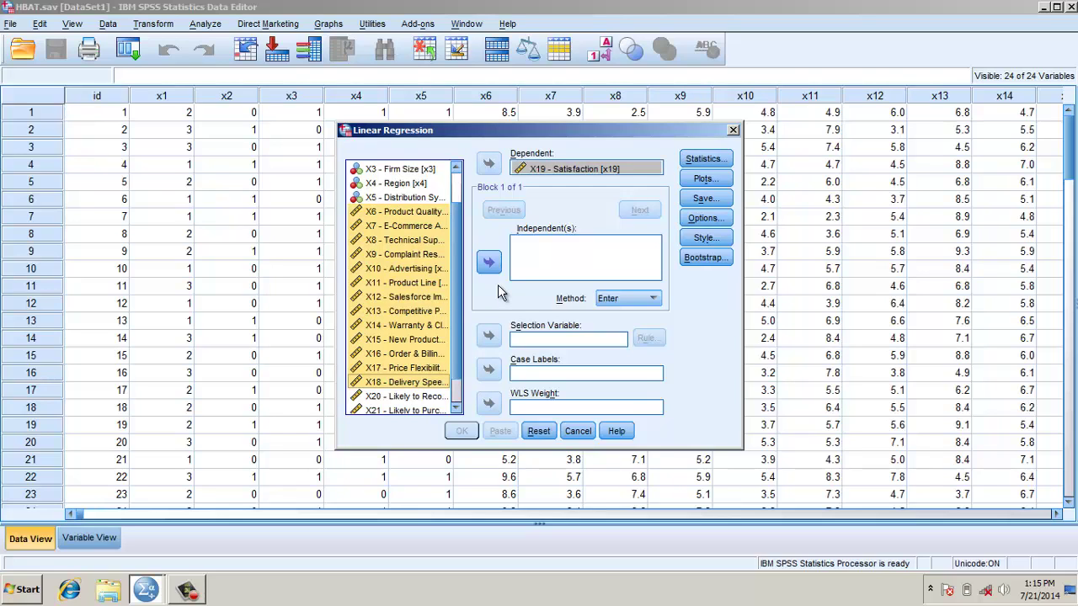
left_click(488, 262)
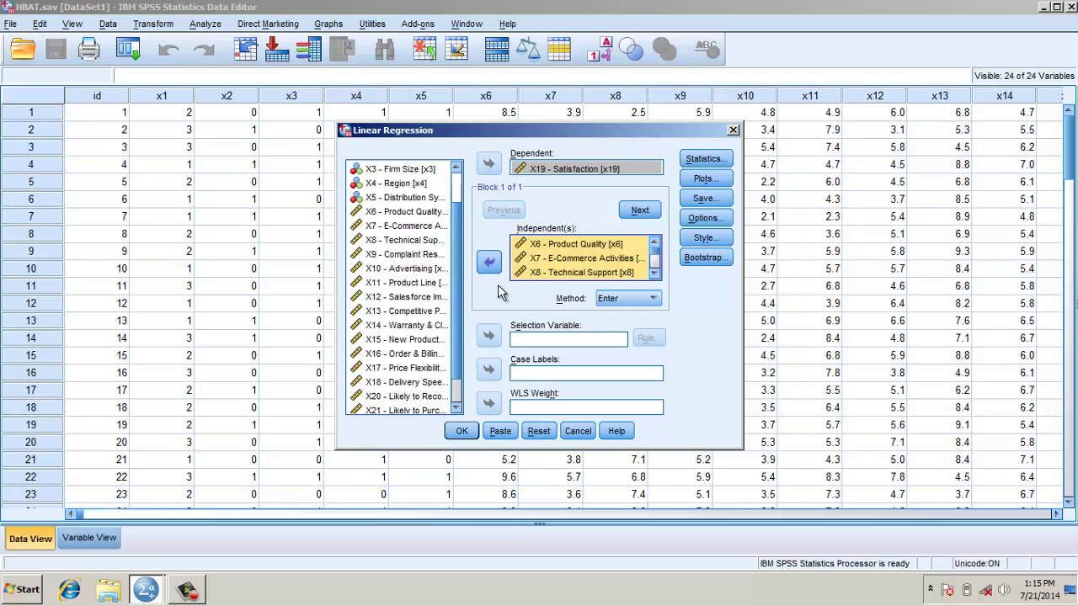
Step: Check Descriptives, Part and partial correlations, Collinearity diagnostics and 95% Confidence intervals under Statistics
key("alt+s")
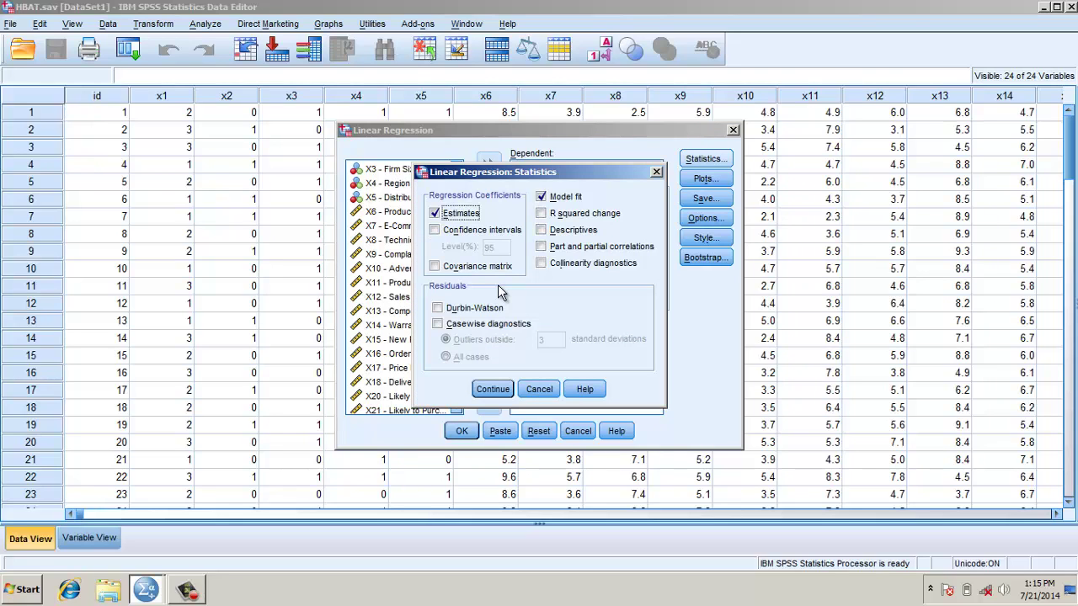
key("alt+d")
key("alt+p")
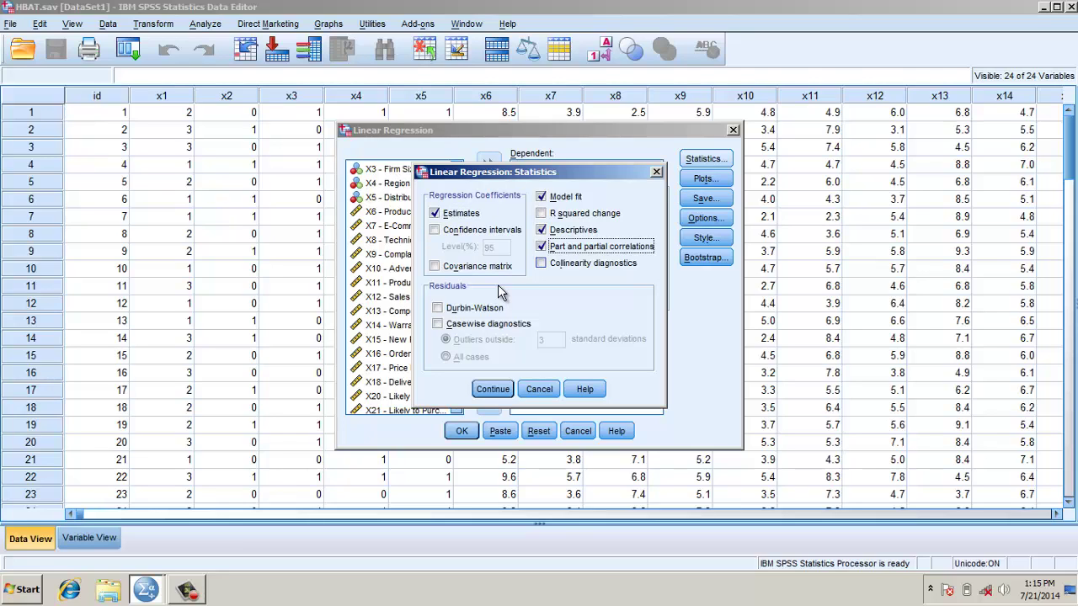
key("alt+l")
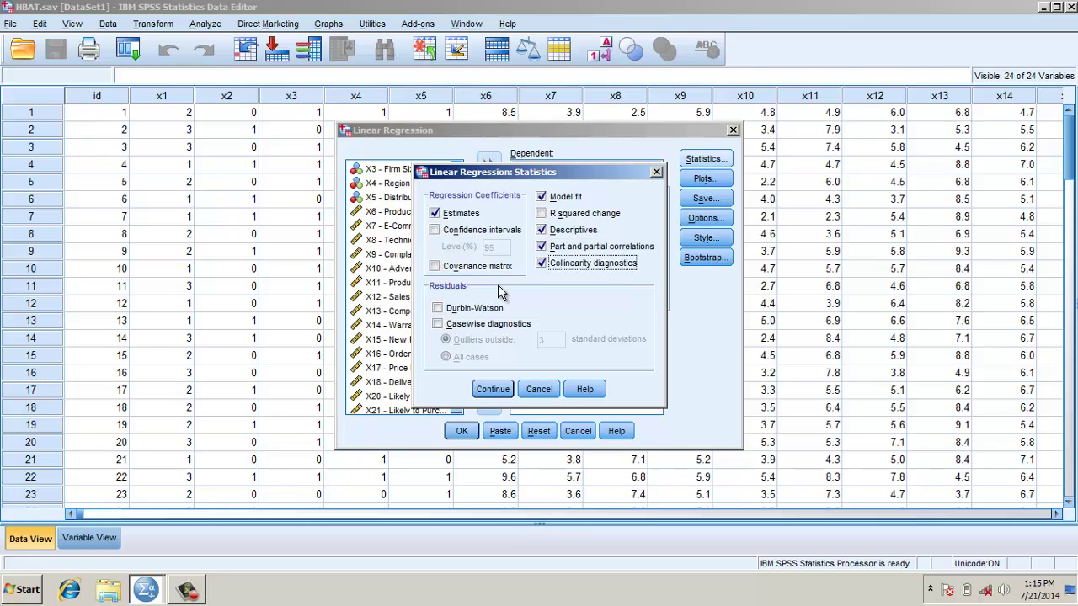
key("alt+n")
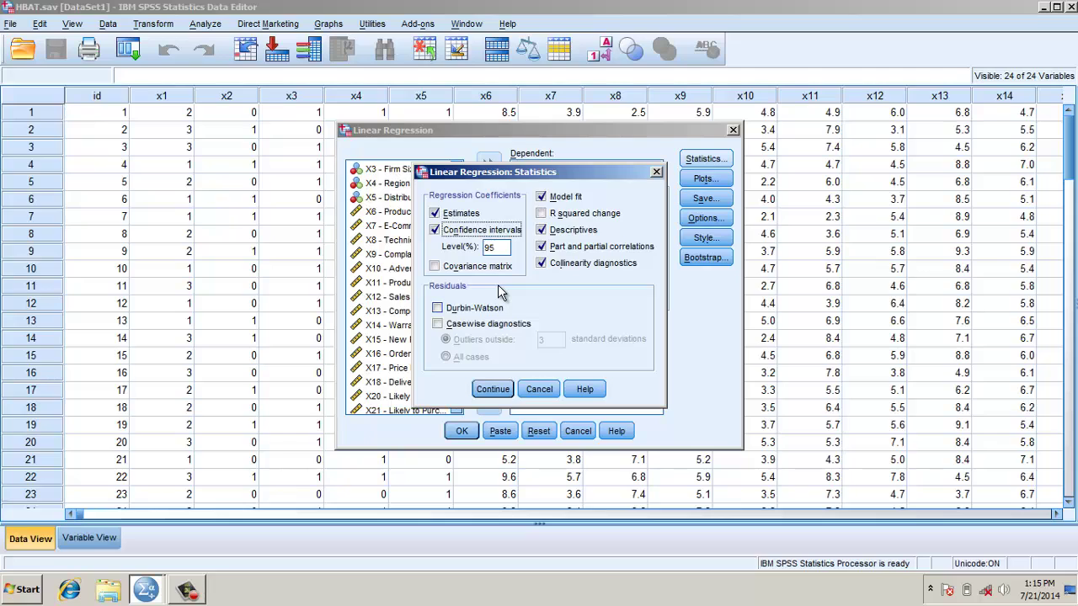
key("alt+c")
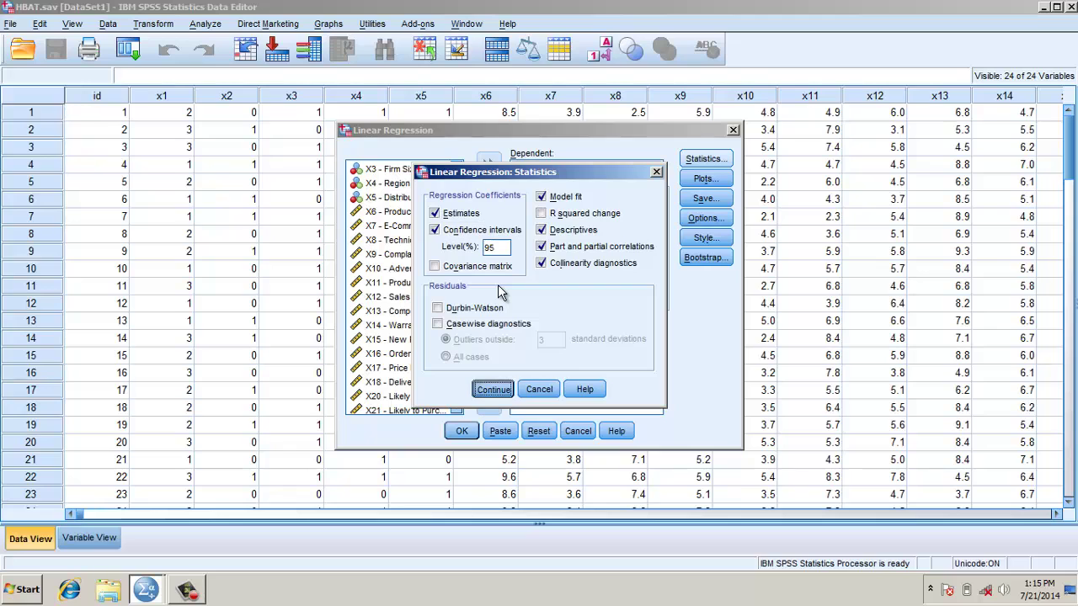
key("Return")
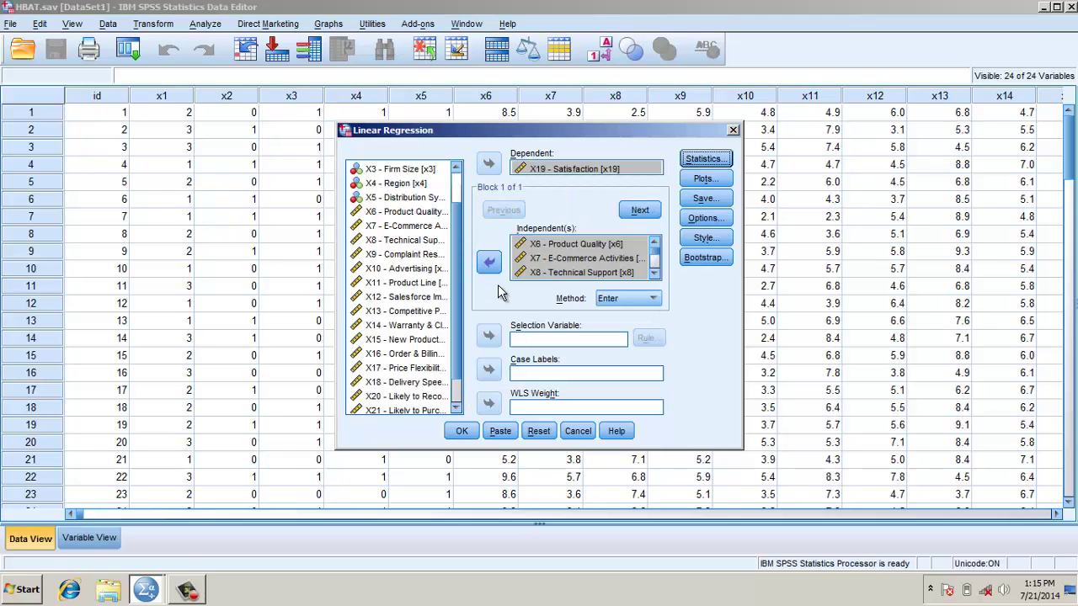
Step: Set up the residual scatterplot with *ZPRED as the X variable against *SRESID
key("alt+t")
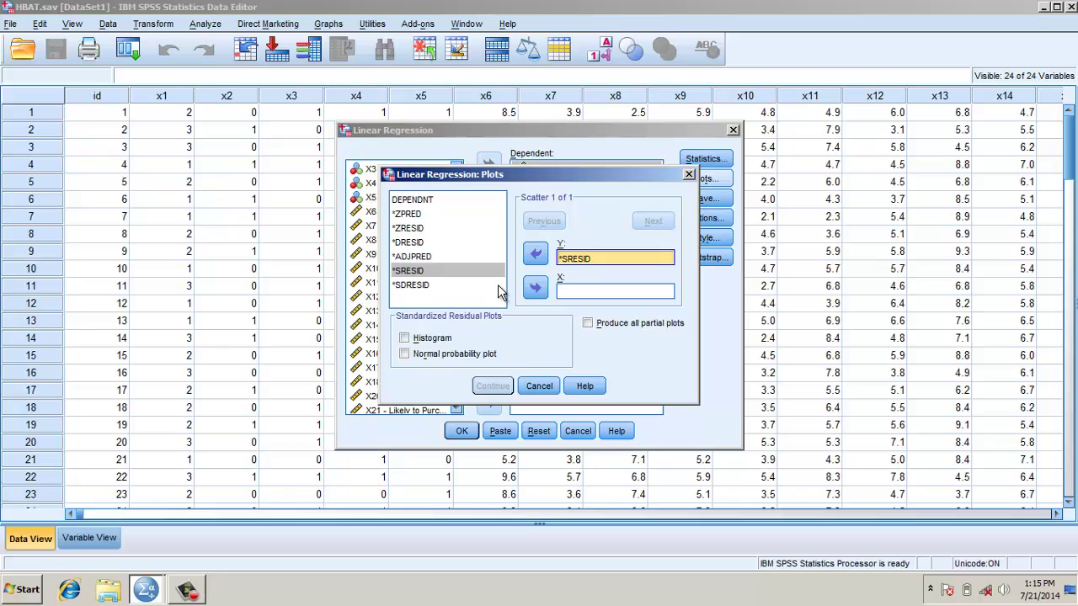
key("shift+Tab")
key("Down")
key("Tab")
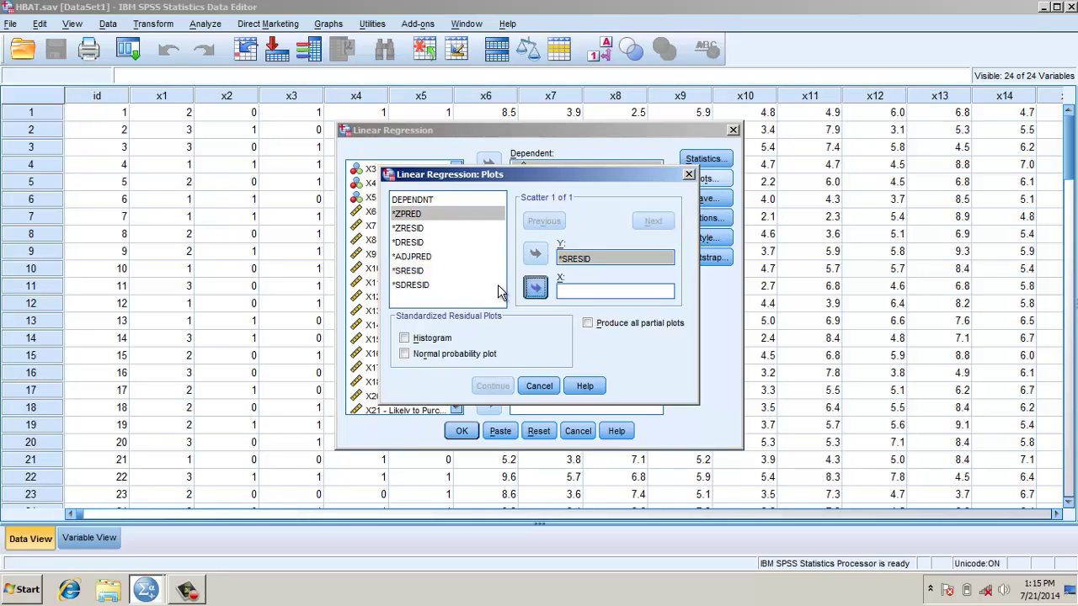
key("space")
Step: Add a residual histogram, normal probability plot and all partial plots, then confirm the plots
key("Tab")
key("space")
key("Tab")
key("space")
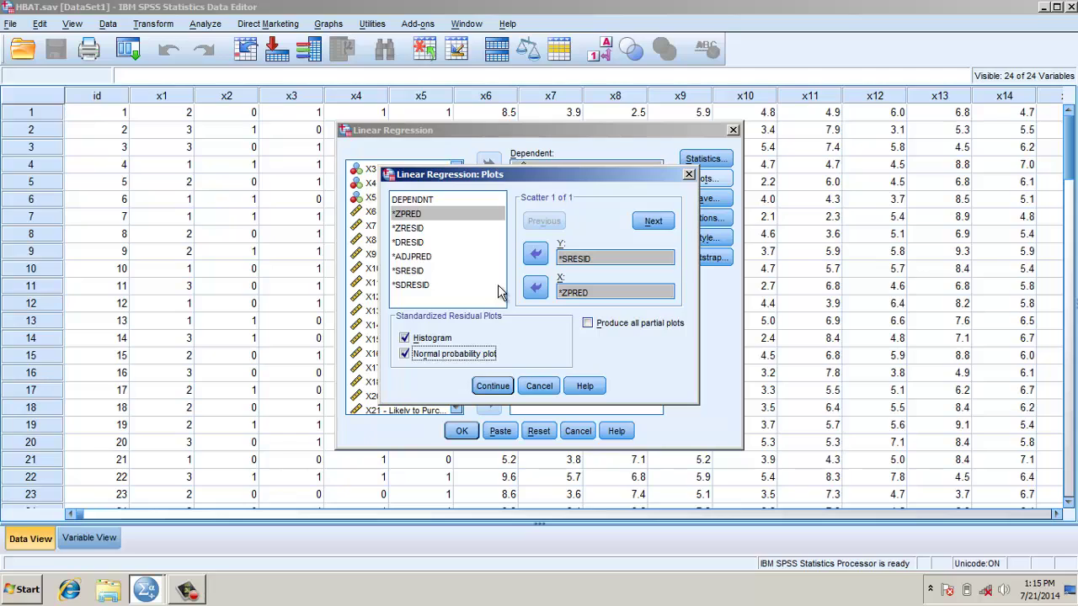
key("Tab")
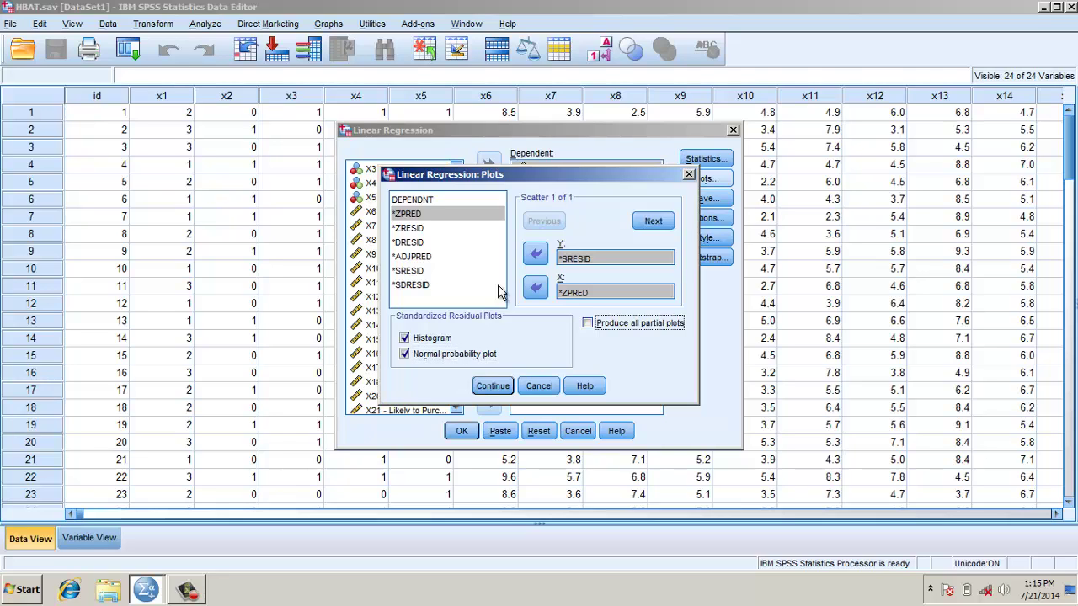
key("space")
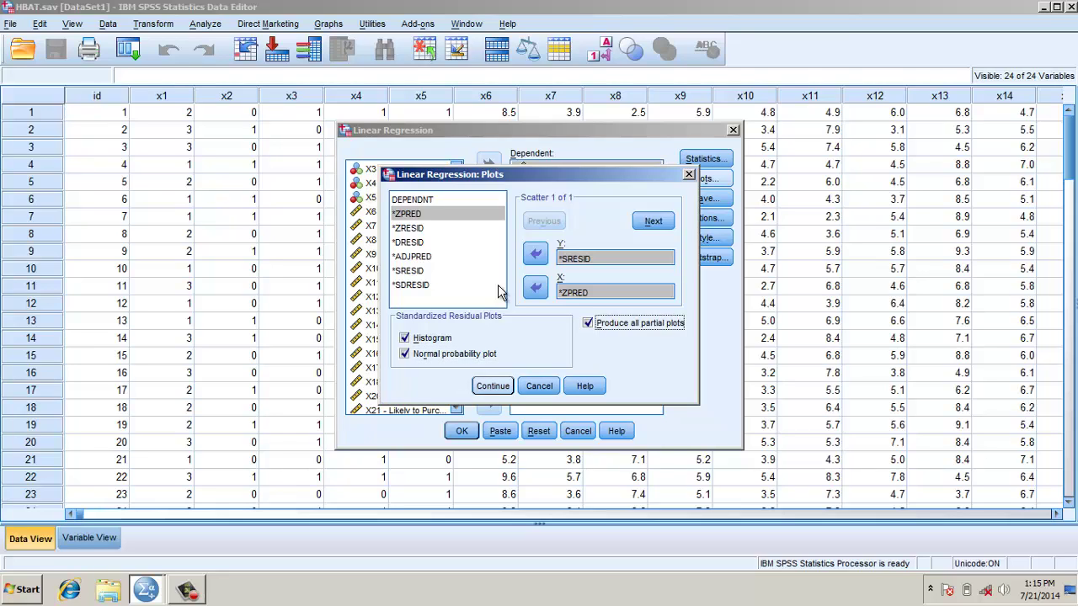
key("Return")
key("alt+a")
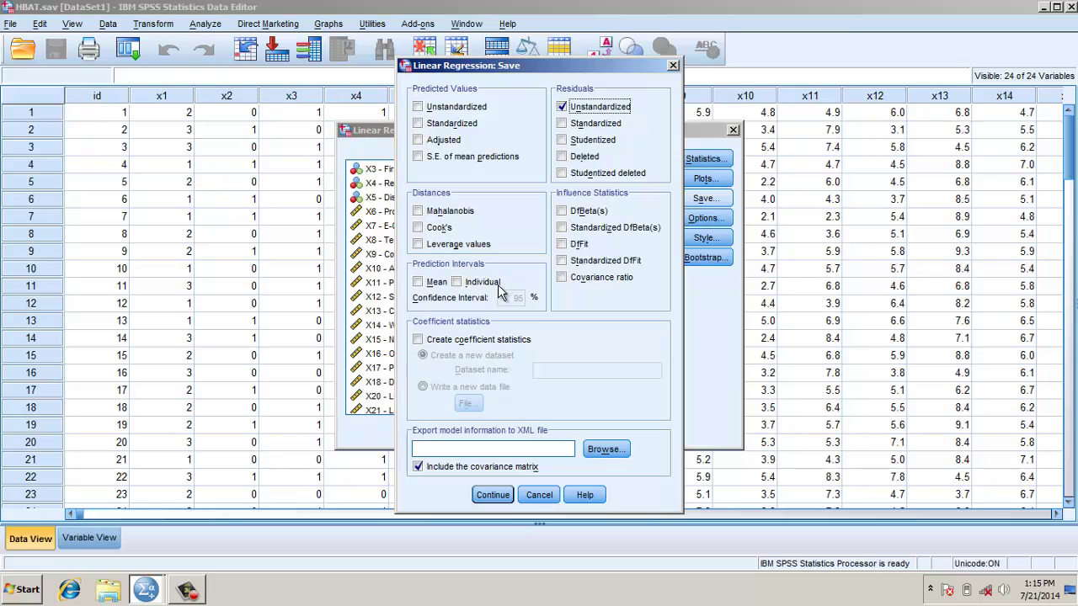
Step: Check Unstandardized residuals and Mahalanobis distances in Save, then confirm with Continue
key("alt+a")
key("shift+Tab")
key("Up")
key("Up")
key("alt+h")
key("alt+c")
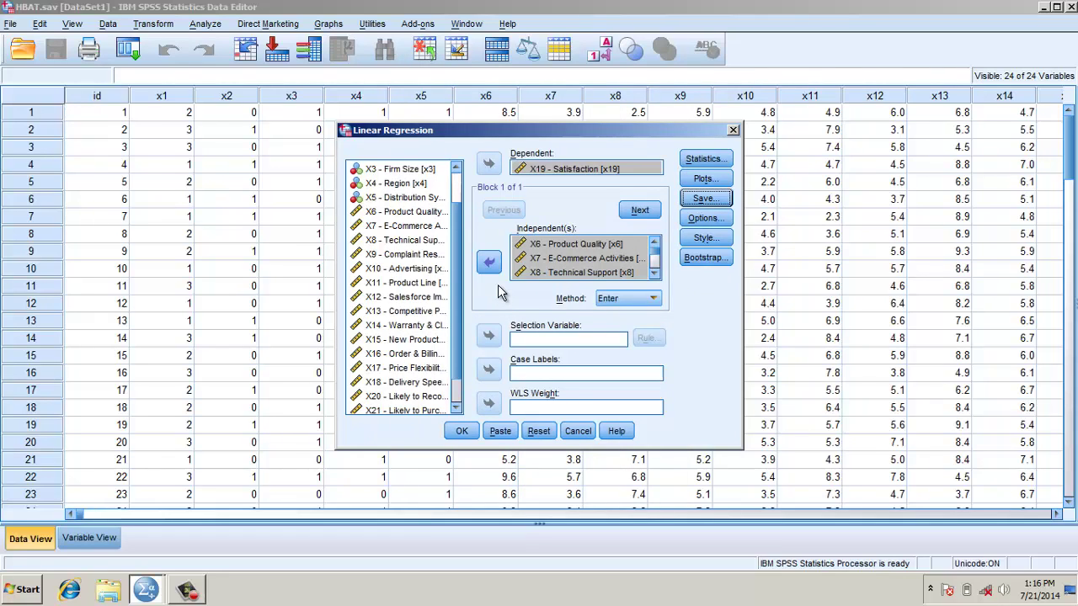
Step: Set the entry method to Stepwise and run the regression with OK
key("alt+m")
key("Down")
key("Return")
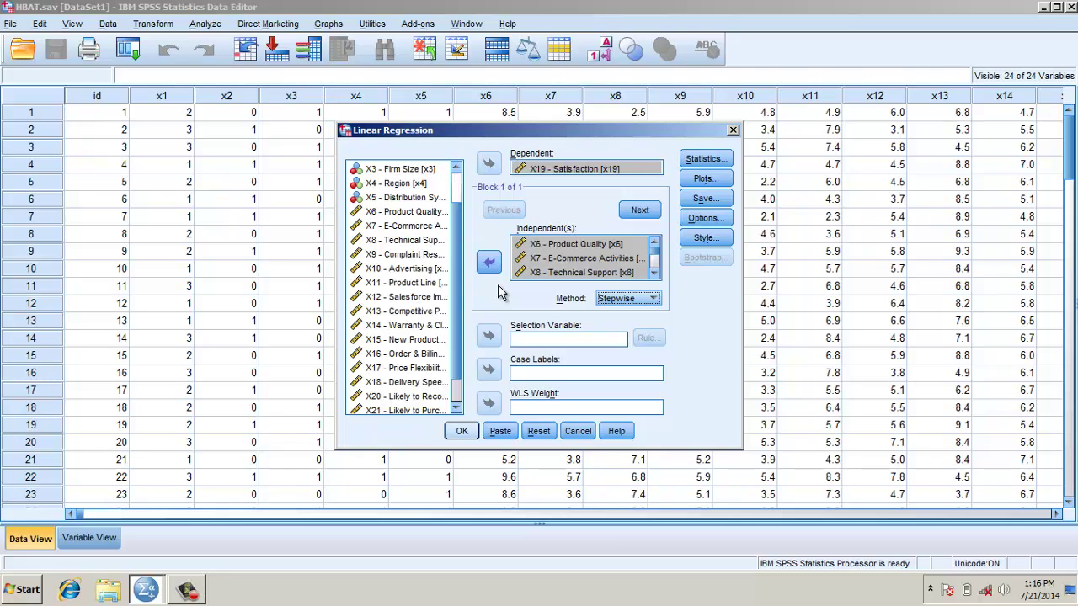
key("Return")
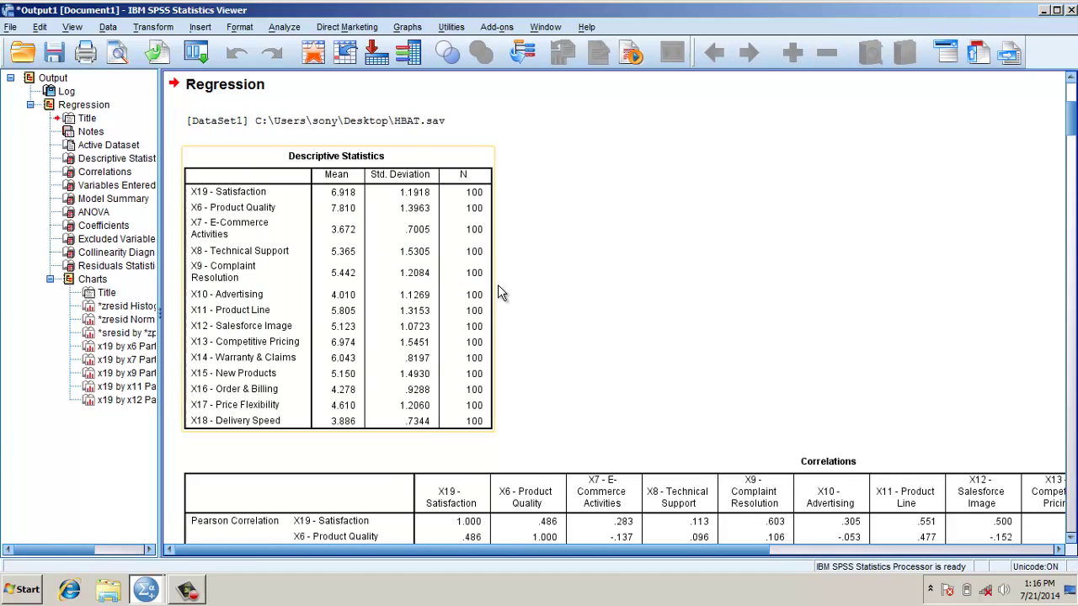
scroll(498, 292, "down", 3)
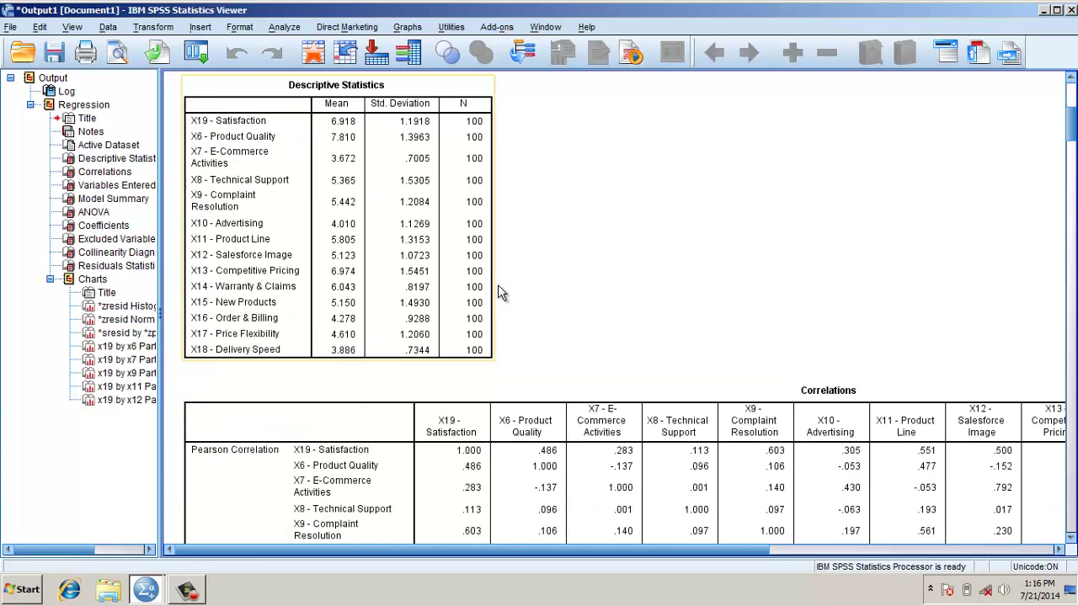
scroll(498, 293, "down", 9)
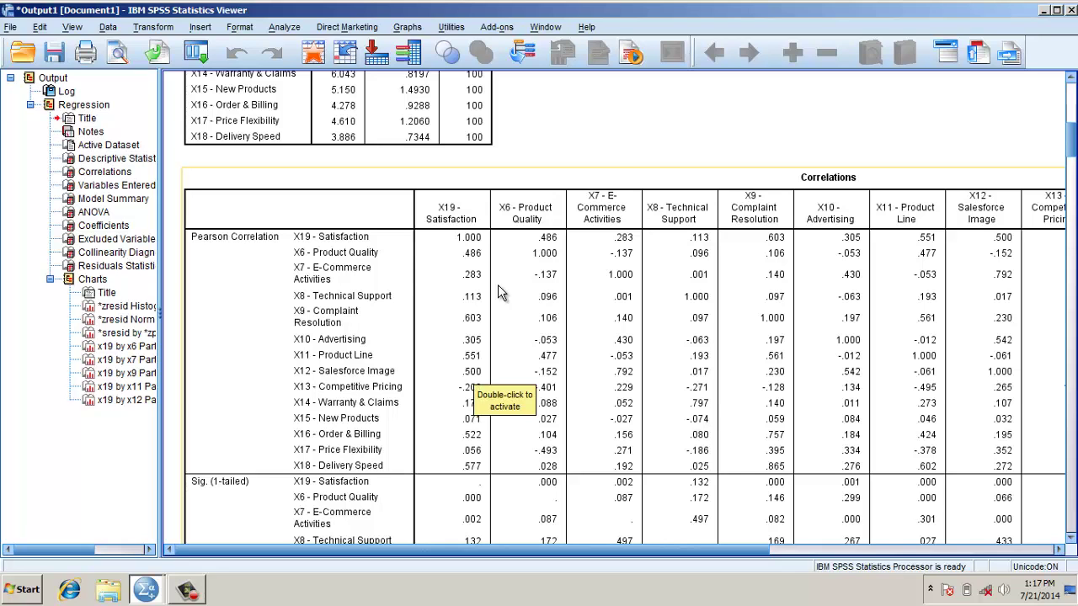
scroll(498, 284, "down", 6)
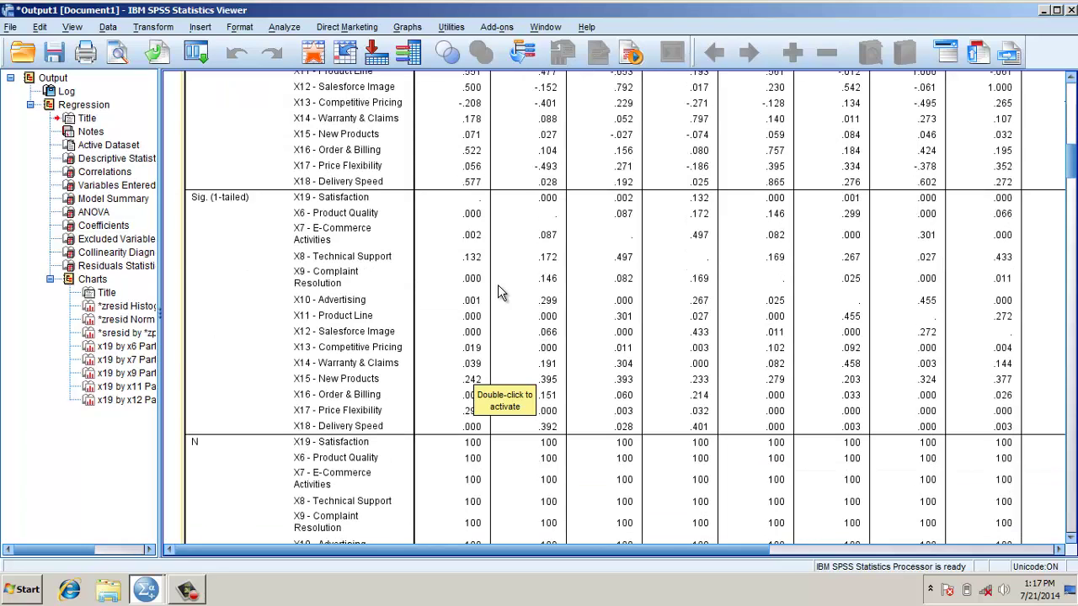
scroll(497, 290, "down", 9)
scroll(498, 292, "down", 10)
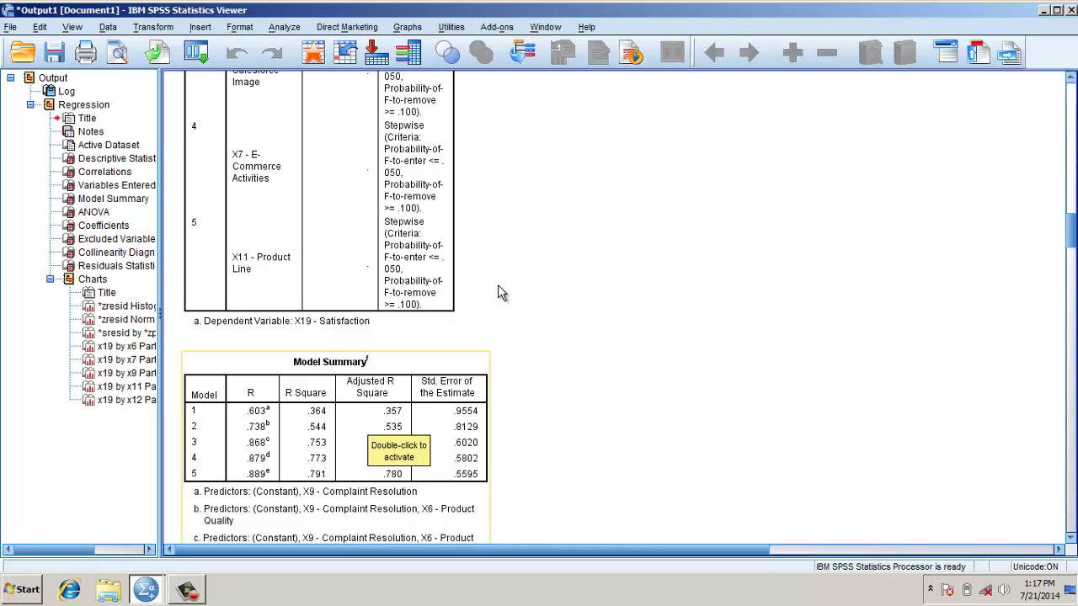
Step: Scroll through Variables Entered/Removed and Model Summary down to the five-model ANOVA table
scroll(500, 293, "down", 2)
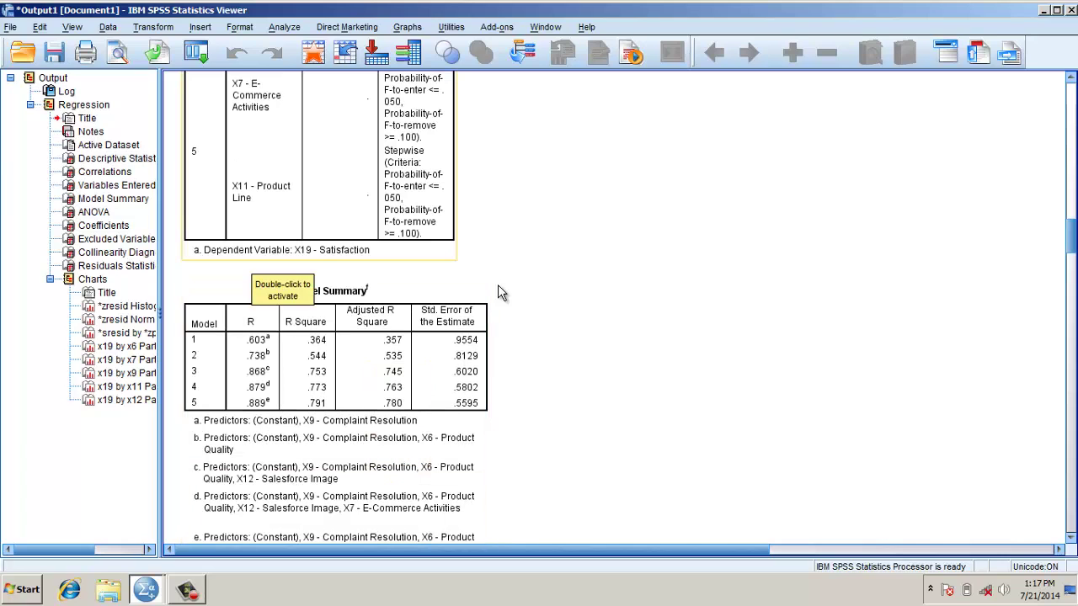
scroll(499, 292, "up", 10)
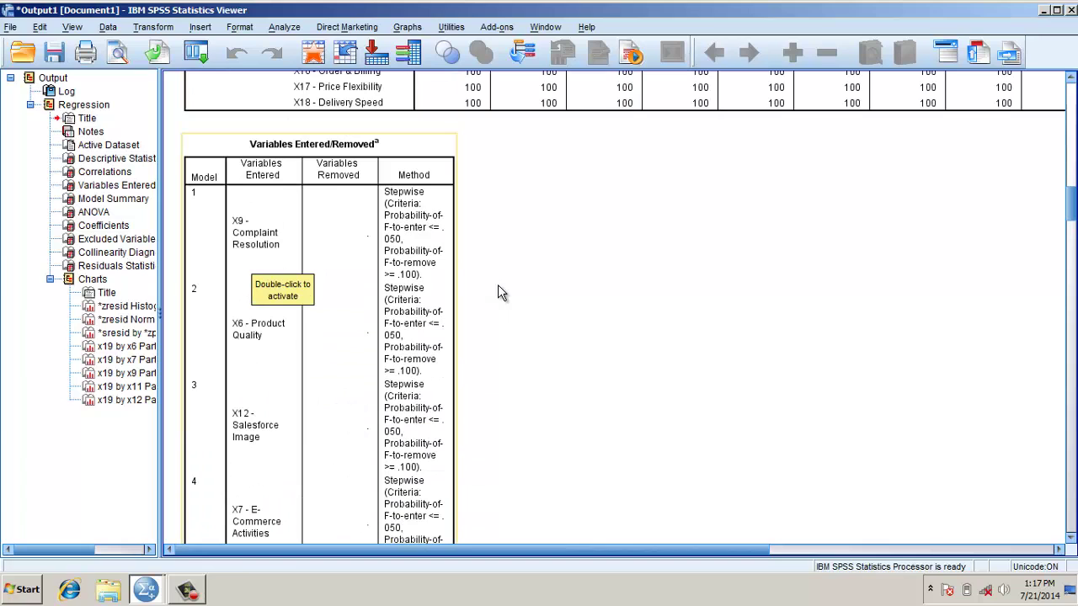
scroll(499, 292, "down", 2)
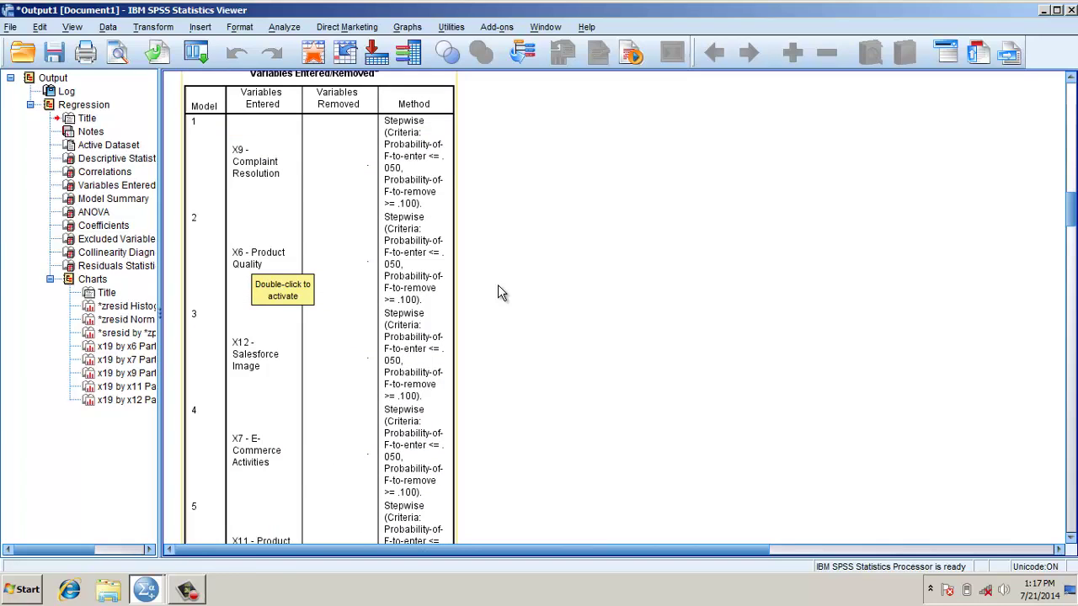
scroll(499, 292, "down", 4)
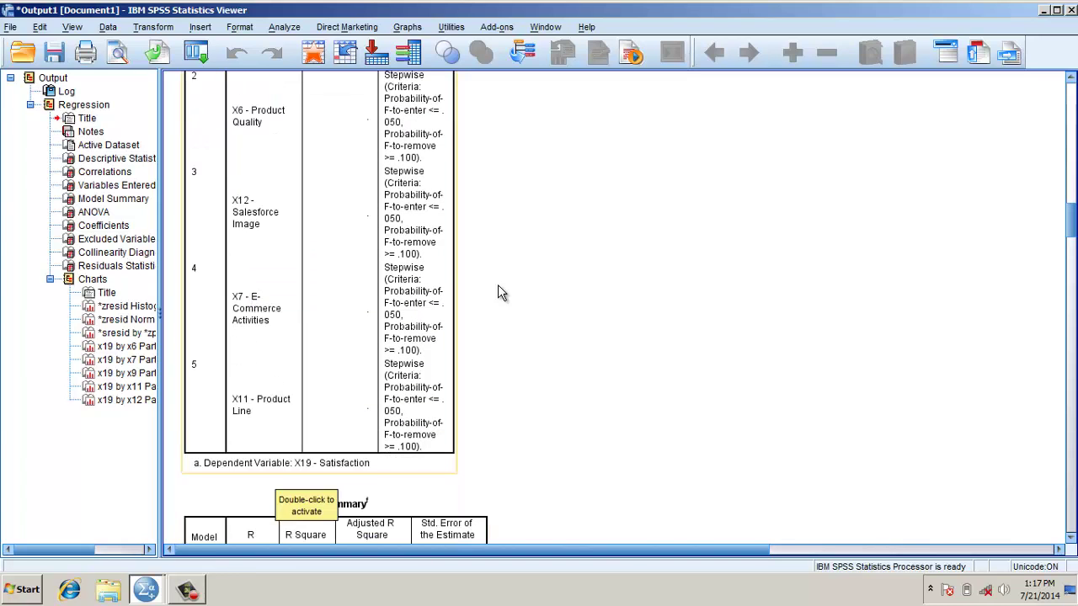
scroll(499, 292, "down", 6)
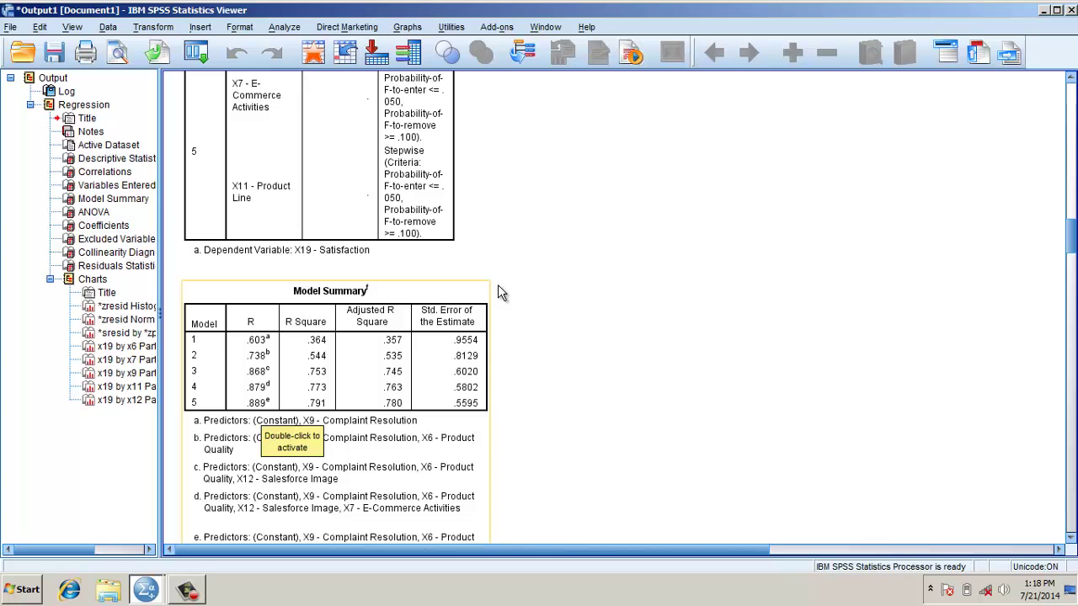
scroll(500, 293, "down", 3)
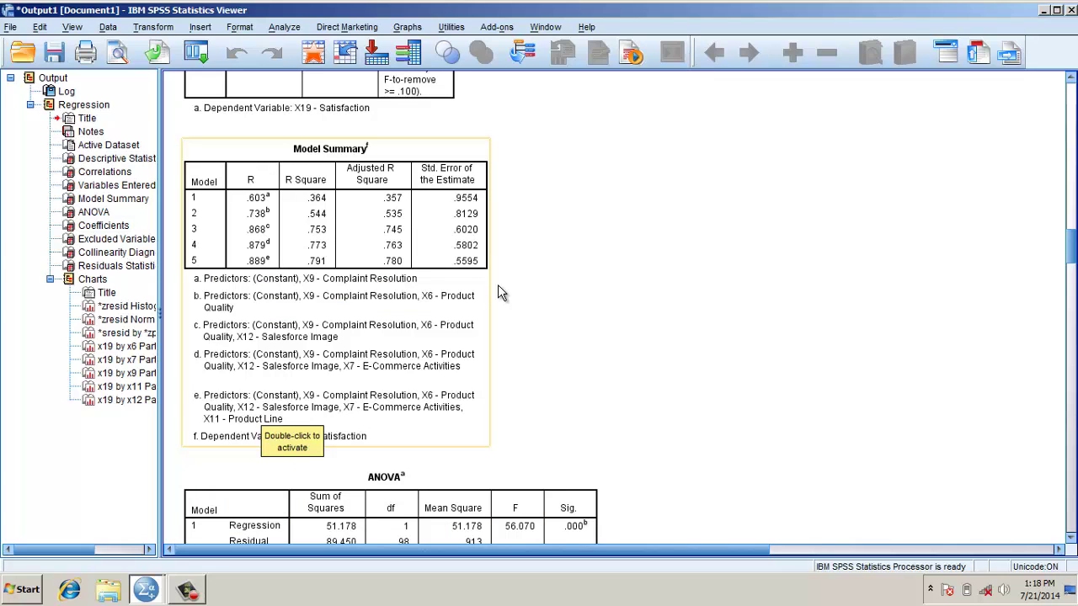
scroll(500, 292, "down", 6)
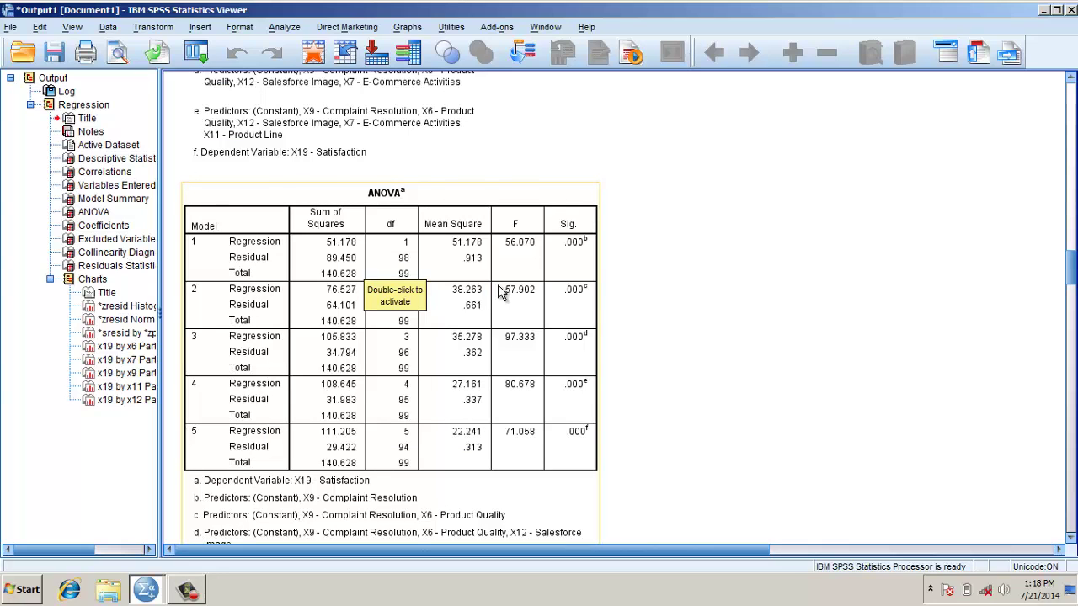
Step: Scroll to the Coefficients table and across to its Tolerance and VIF columns
scroll(500, 292, "down", 9)
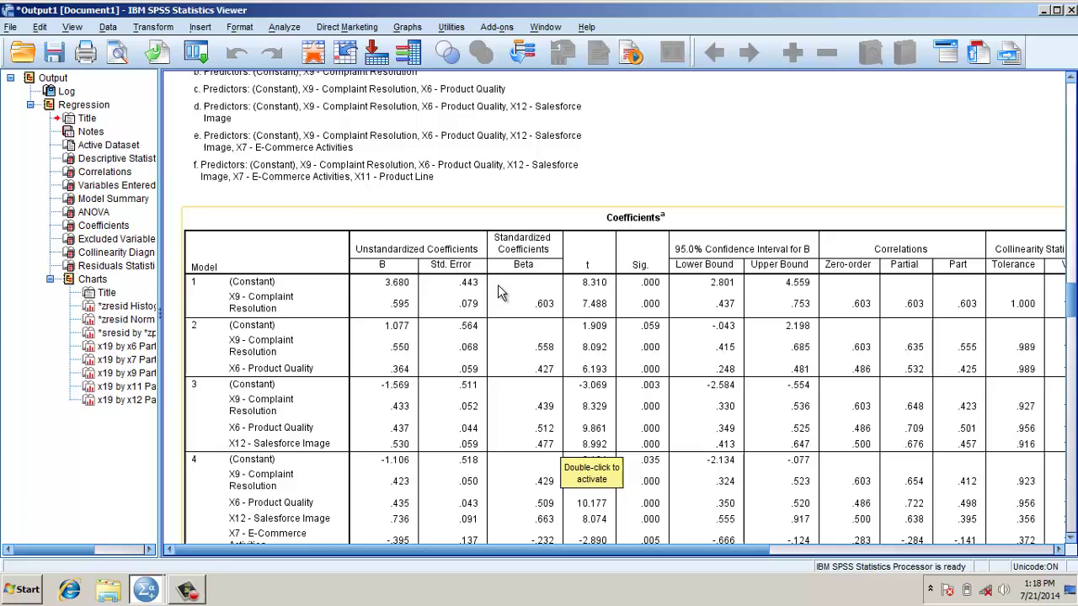
scroll(499, 292, "down", 5)
scroll(499, 293, "up", 2)
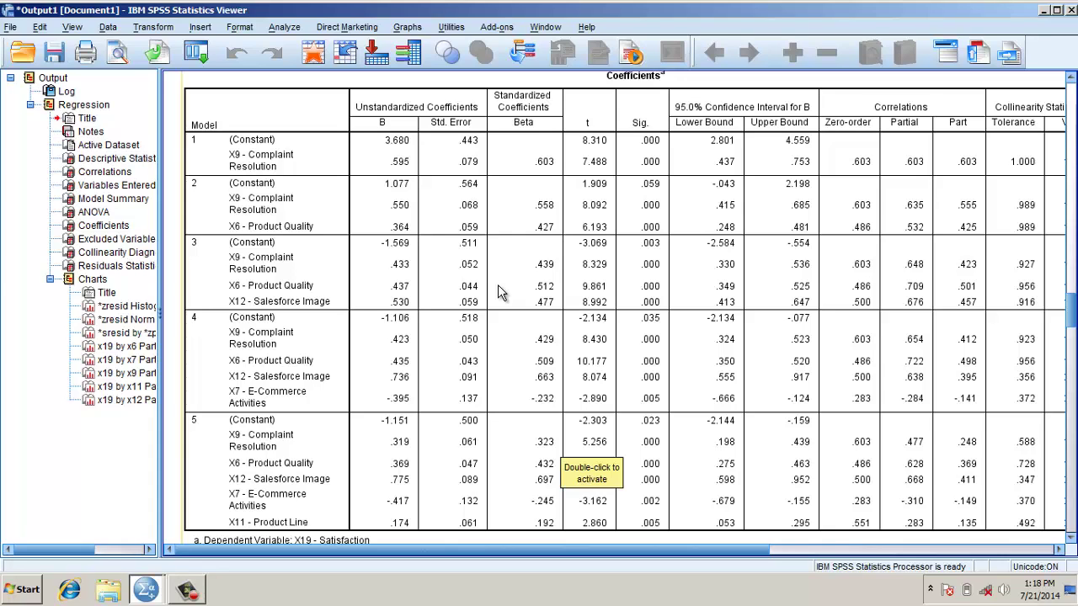
scroll(499, 292, "down", 2)
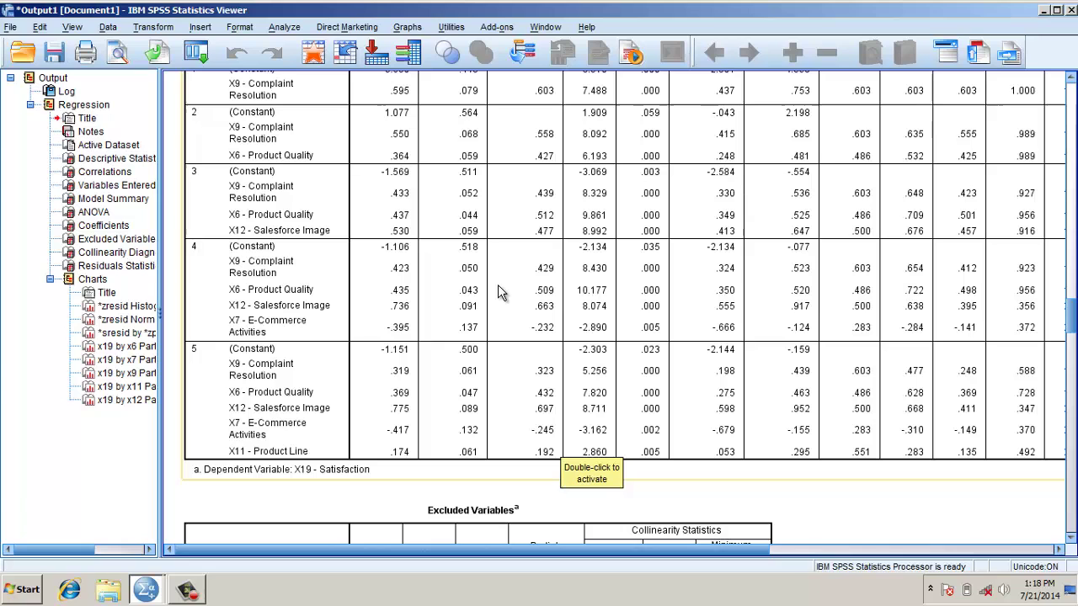
scroll(500, 293, "right", 3)
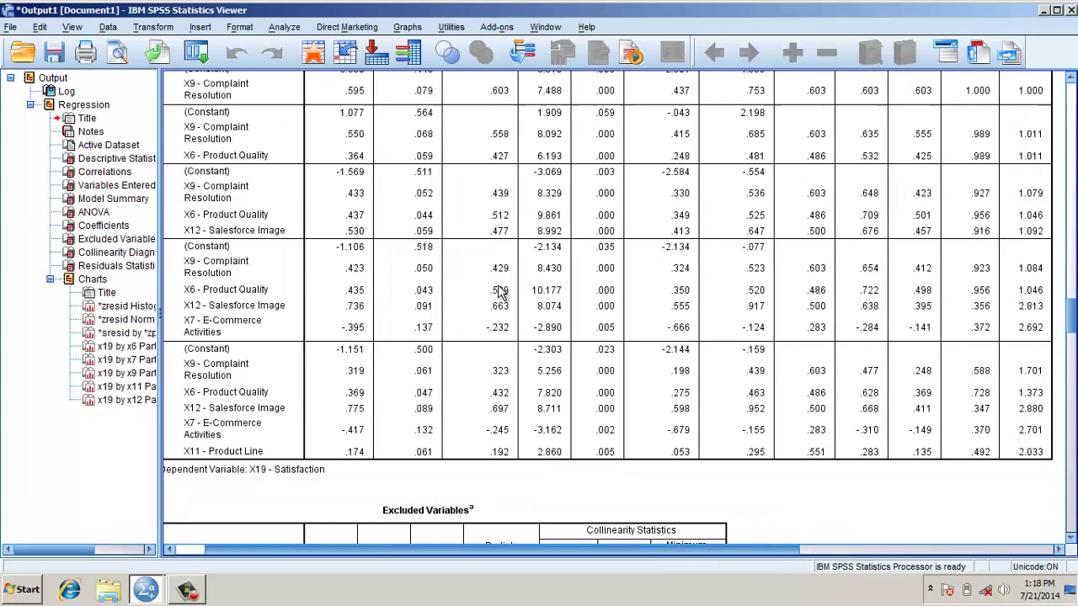
scroll(500, 293, "up", 4)
scroll(500, 293, "down", 2)
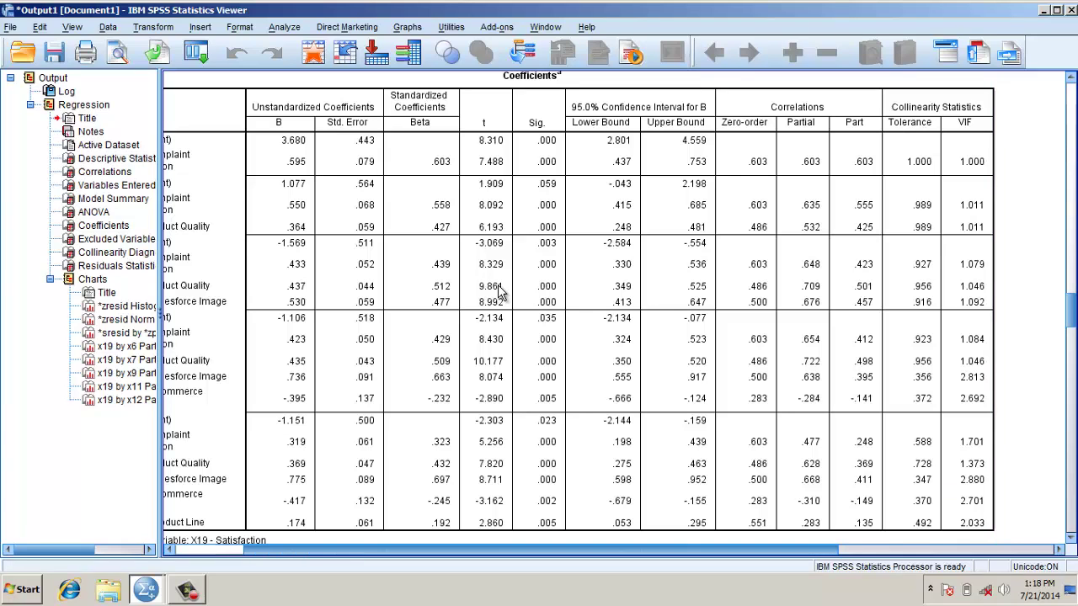
scroll(499, 291, "left", 3)
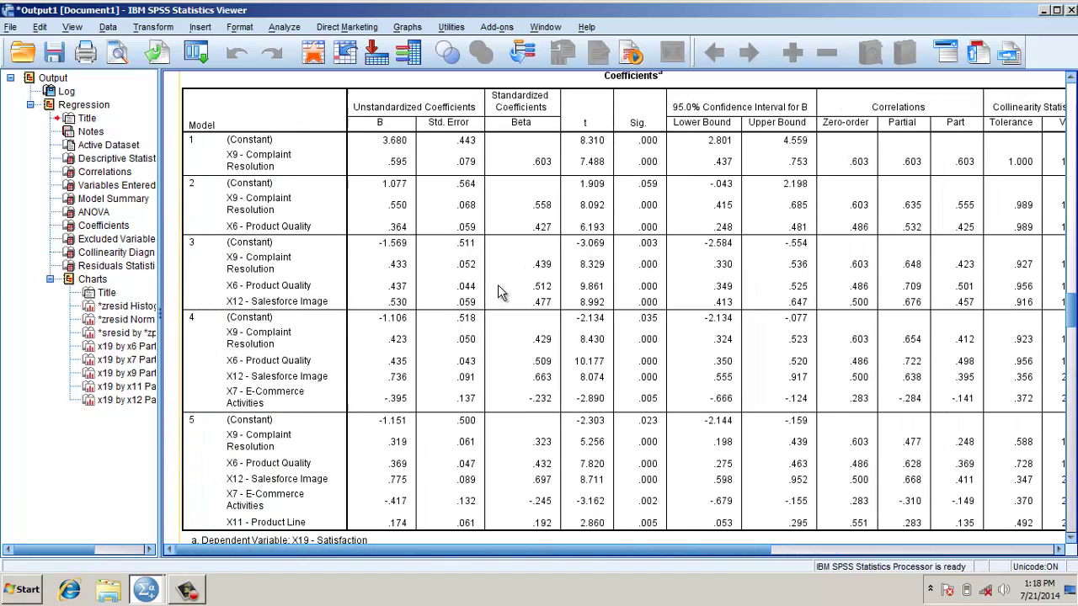
scroll(499, 290, "right", 3)
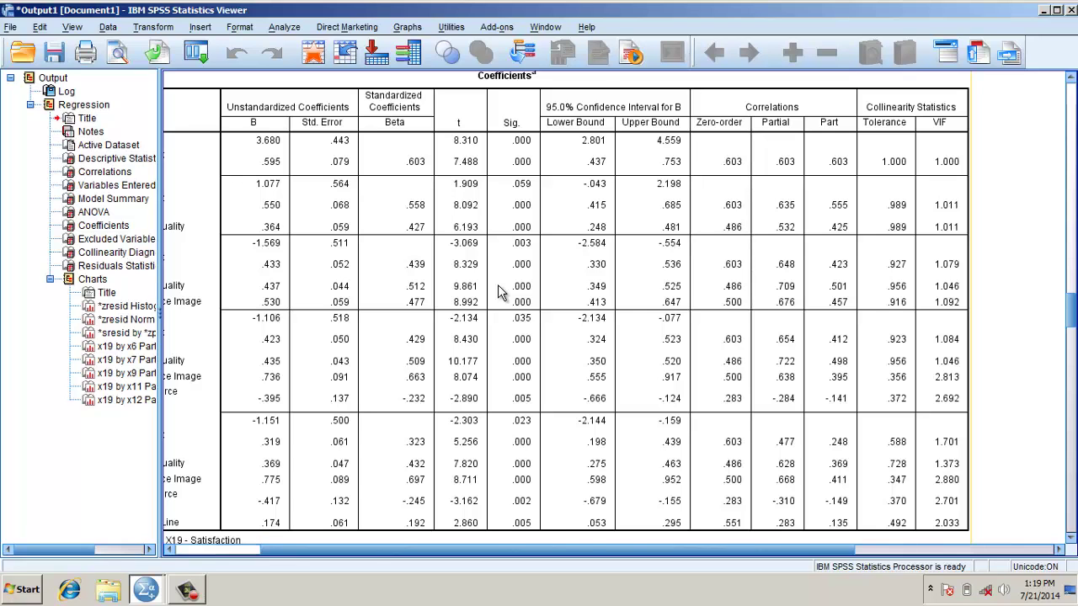
Step: Select the Excluded Variables table and scroll its rows down toward Collinearity Diagnostics
scroll(497, 292, "down", 3)
scroll(498, 292, "down", 3)
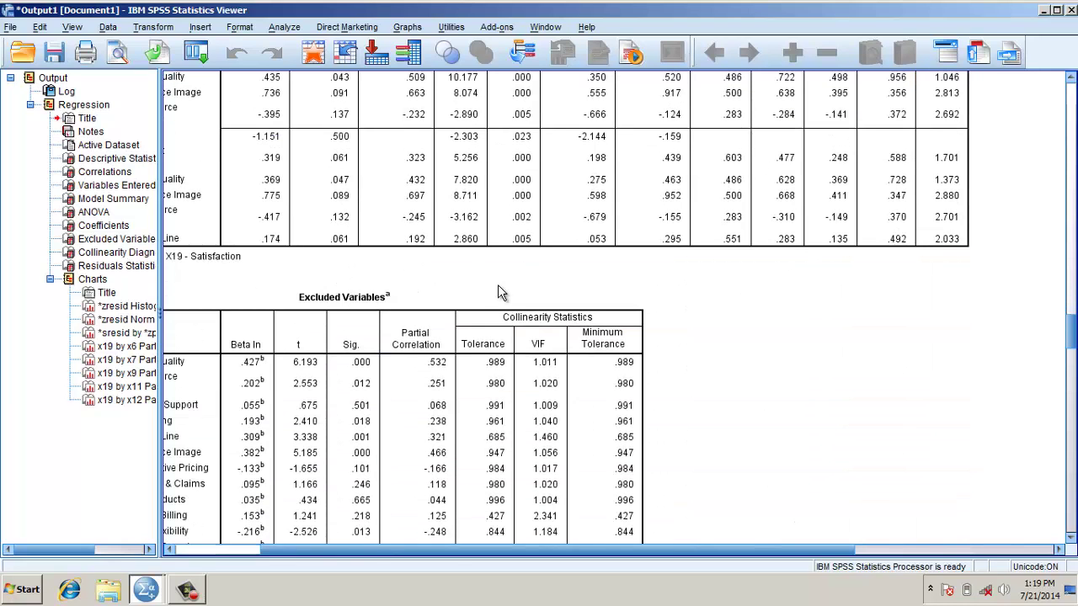
left_click(498, 292)
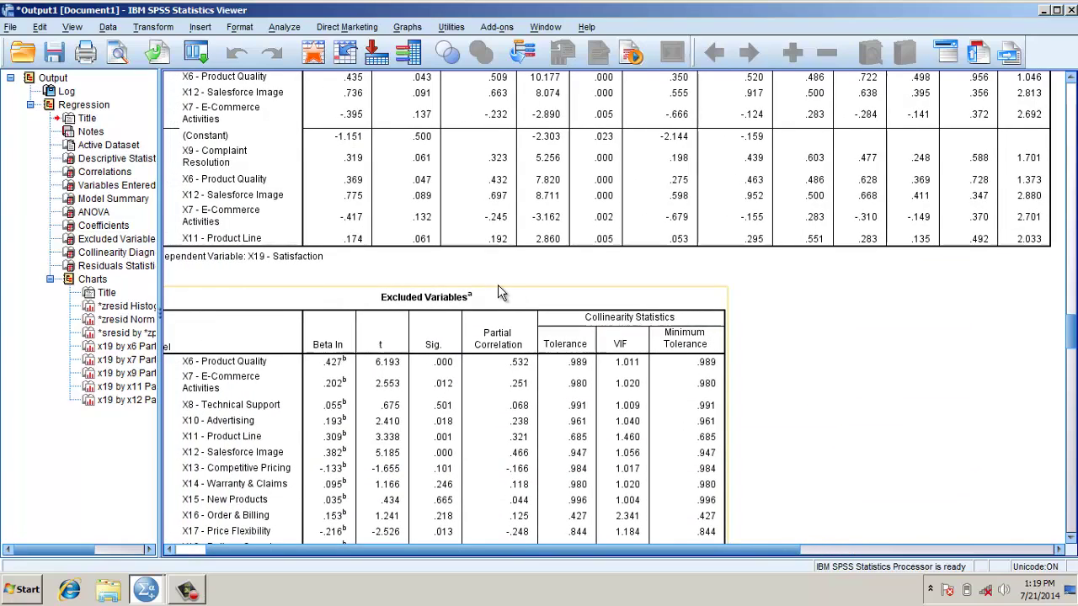
scroll(498, 292, "down", 3)
scroll(497, 293, "up", 12)
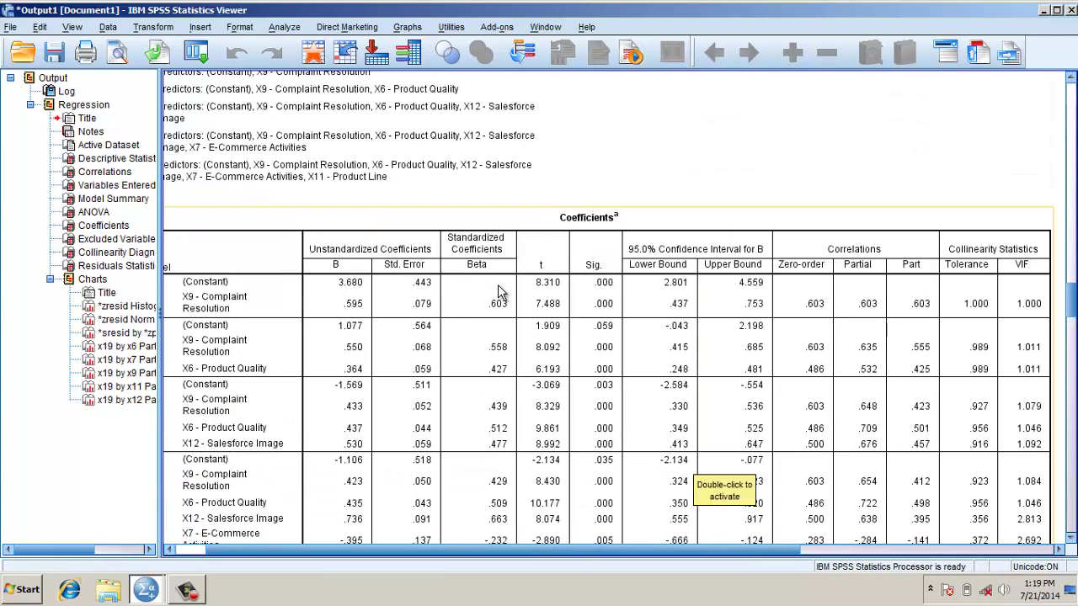
scroll(498, 293, "down", 3)
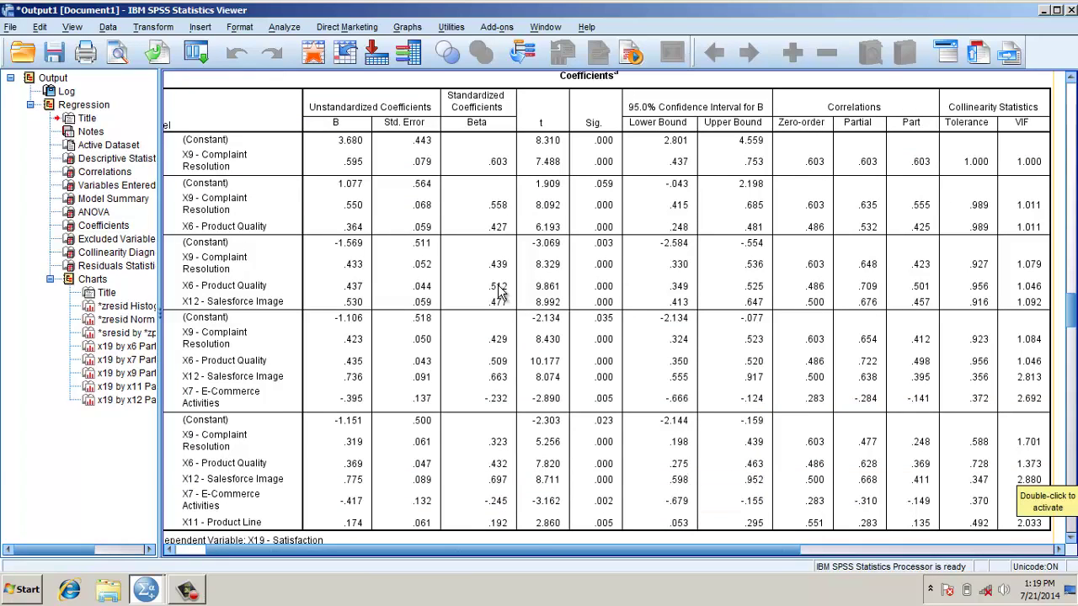
scroll(498, 292, "down", 3)
scroll(498, 292, "down", 9)
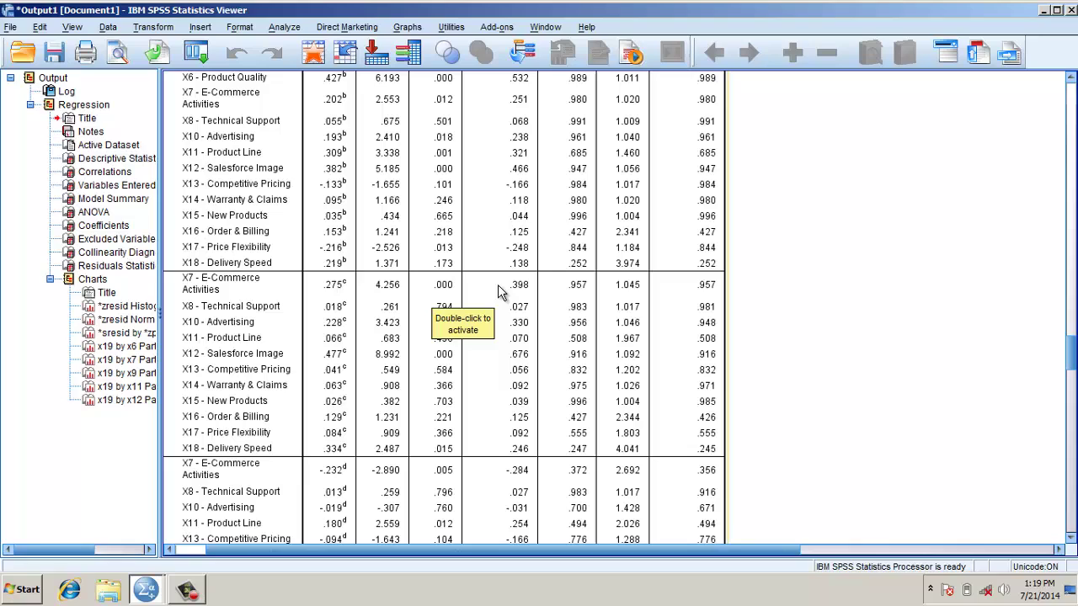
scroll(501, 291, "down", 15)
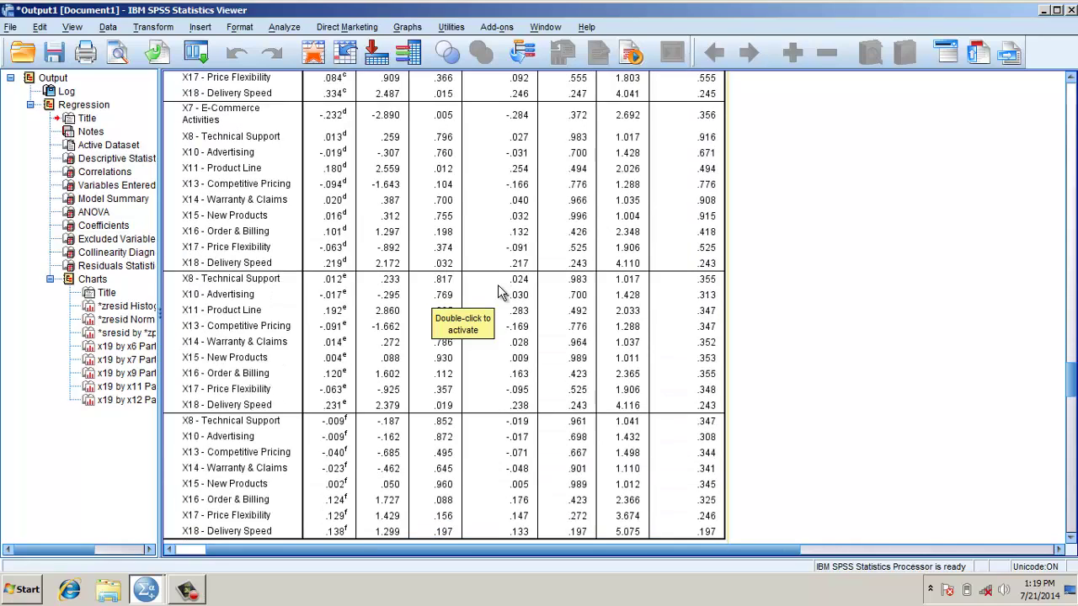
Step: Scroll past Collinearity Diagnostics to the Residuals Statistics table and Charts section
scroll(500, 291, "down", 12)
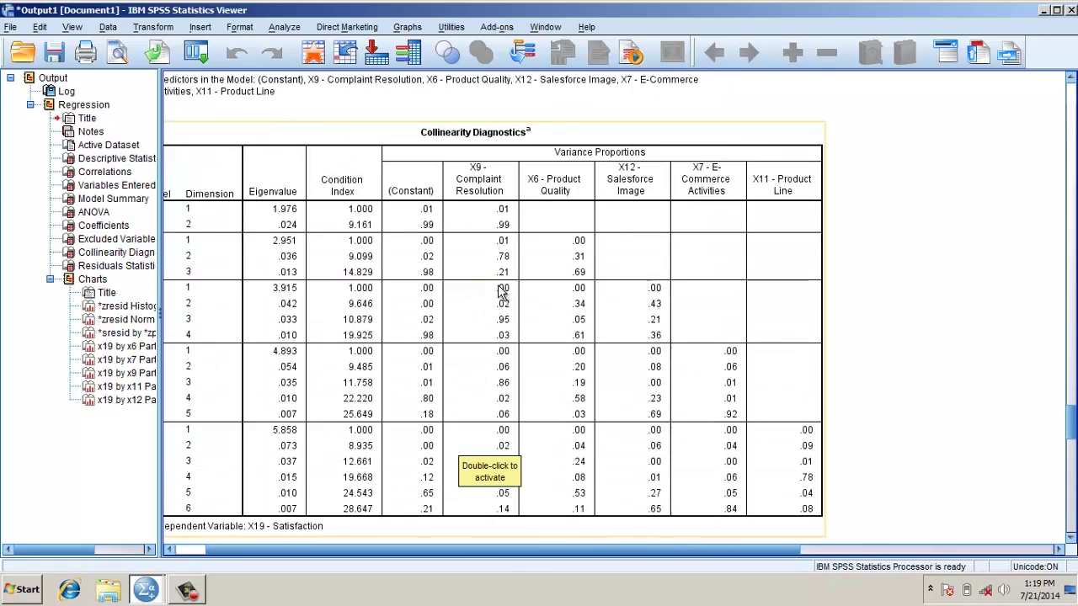
scroll(500, 290, "down", 4)
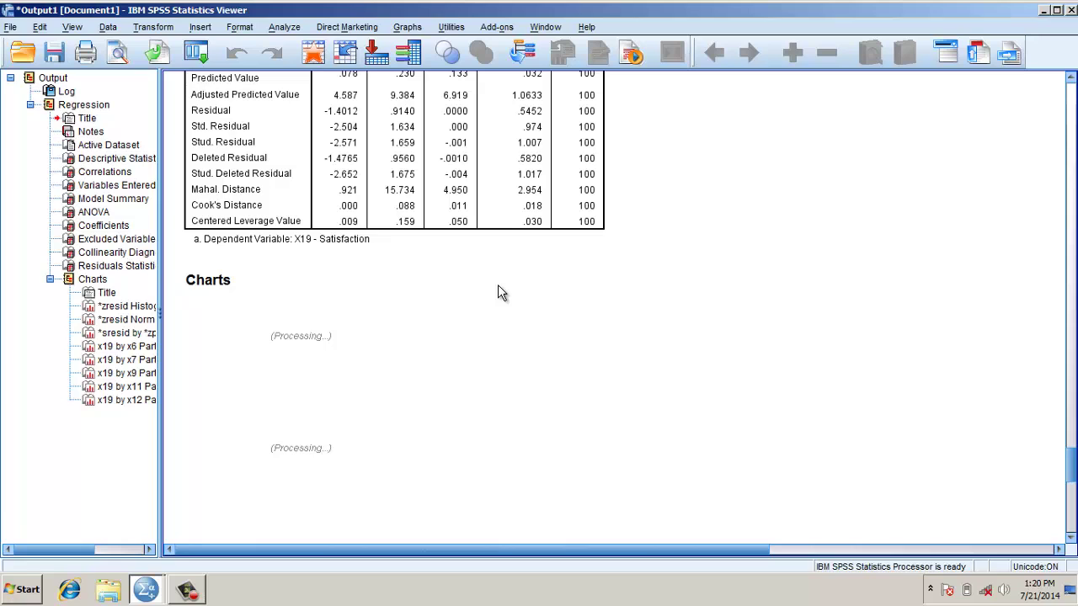
Step: Look over the Normal P-P plot of residuals, then scroll down to the studentized residual scatterplot
scroll(499, 292, "down", 5)
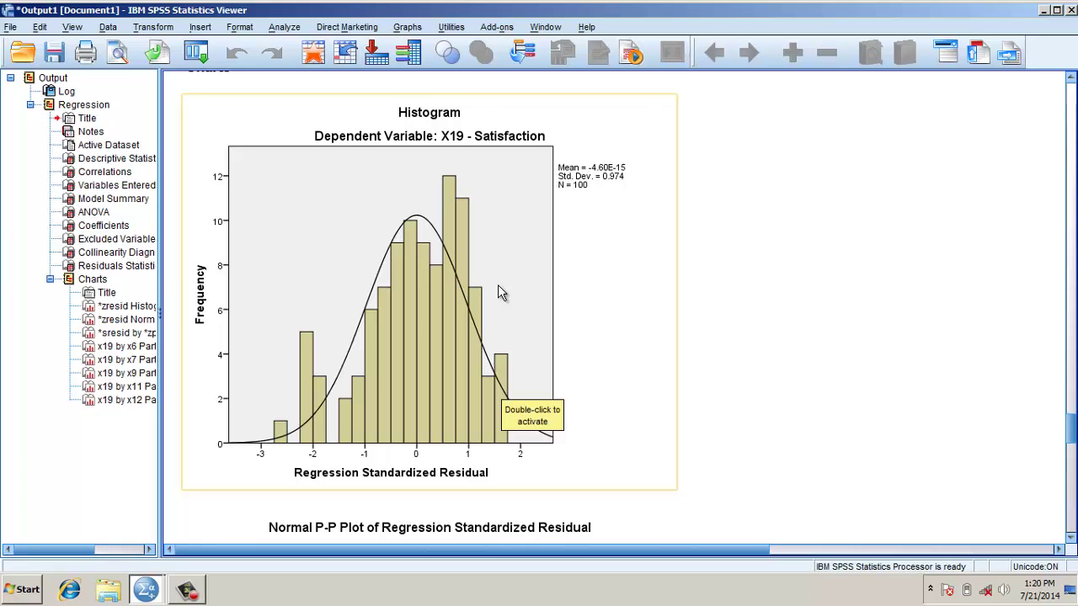
scroll(501, 292, "down", 10)
scroll(500, 293, "up", 5)
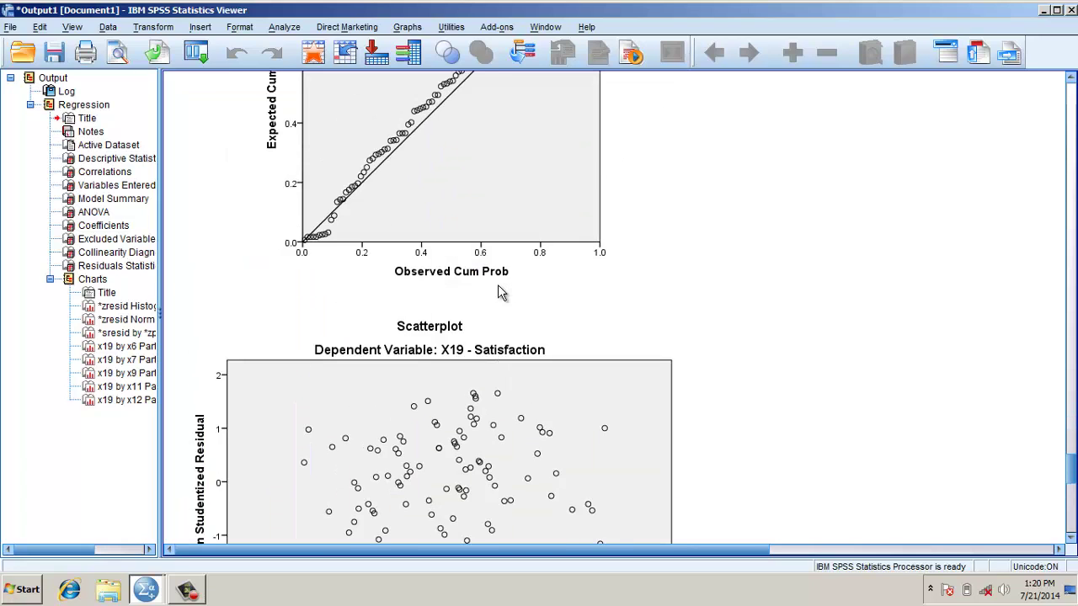
left_click(500, 292)
scroll(500, 292, "up", 2)
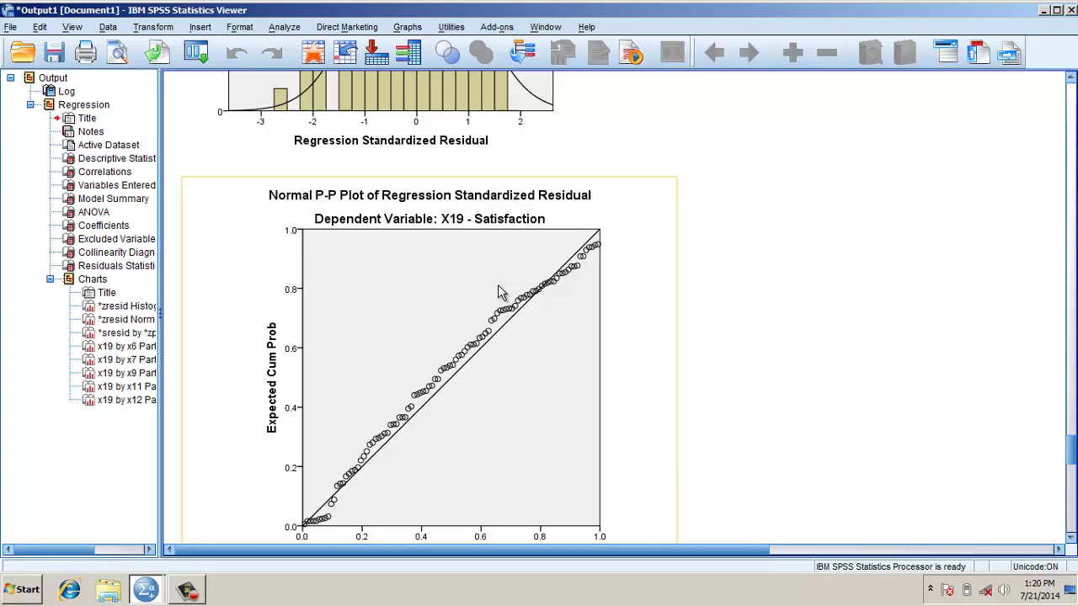
scroll(500, 292, "down", 8)
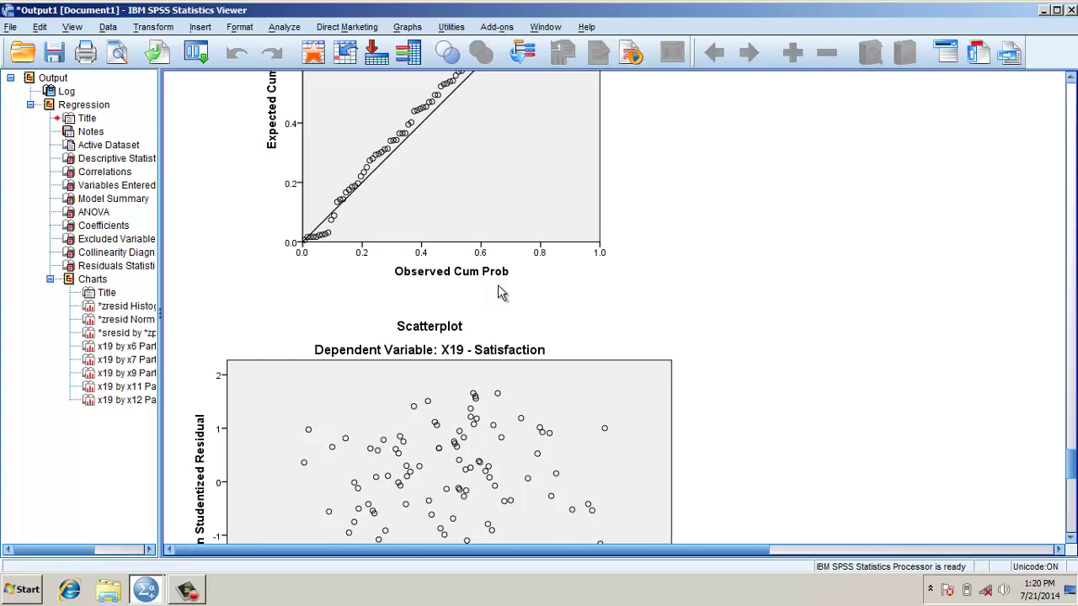
scroll(500, 292, "down", 10)
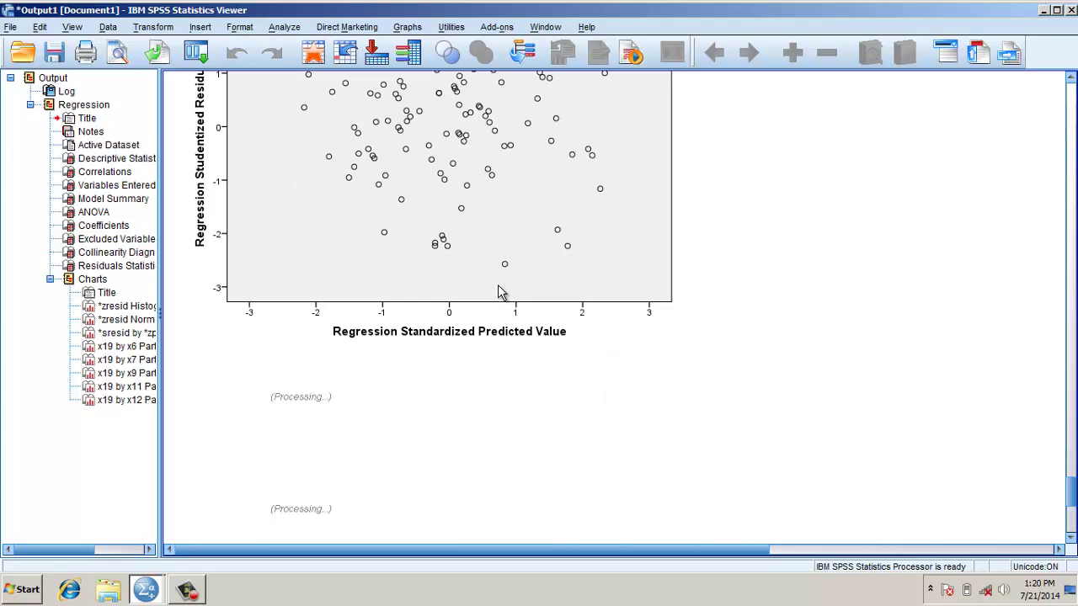
scroll(500, 293, "up", 4)
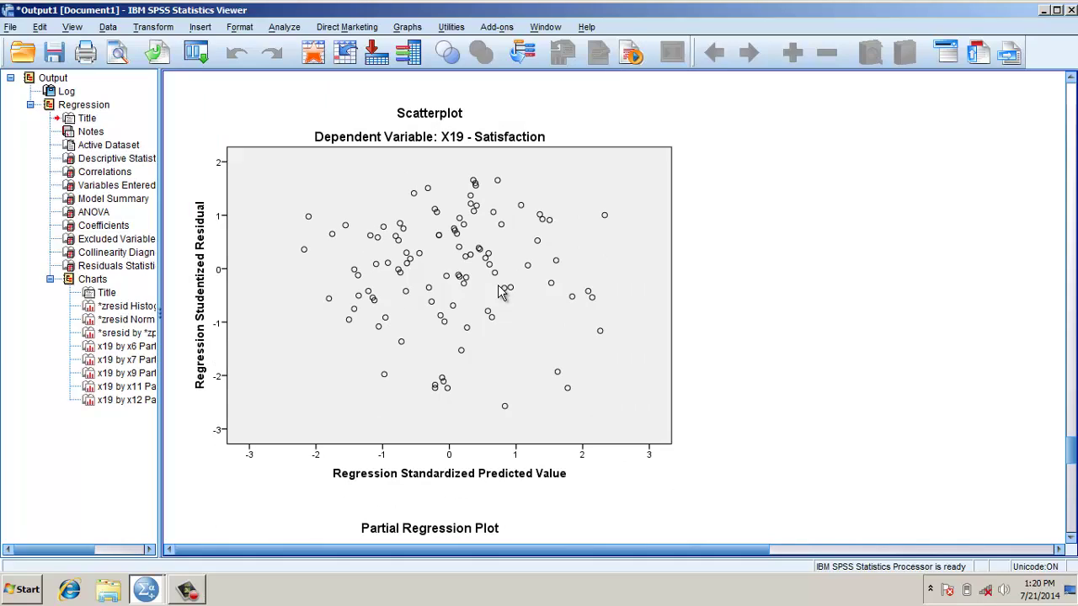
double_click(501, 292)
left_click(500, 293)
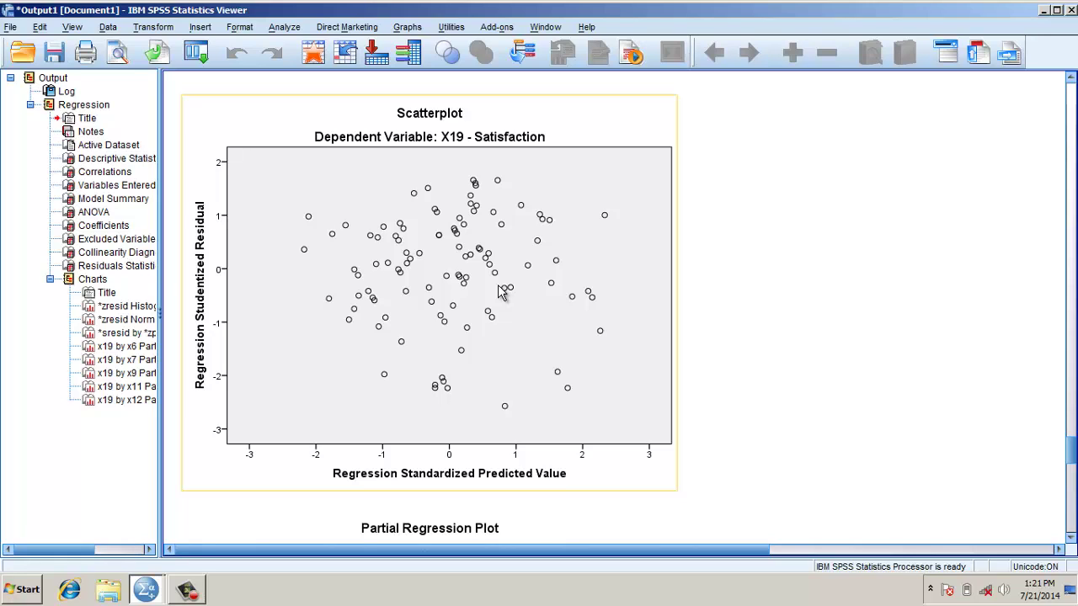
scroll(500, 292, "down", 5)
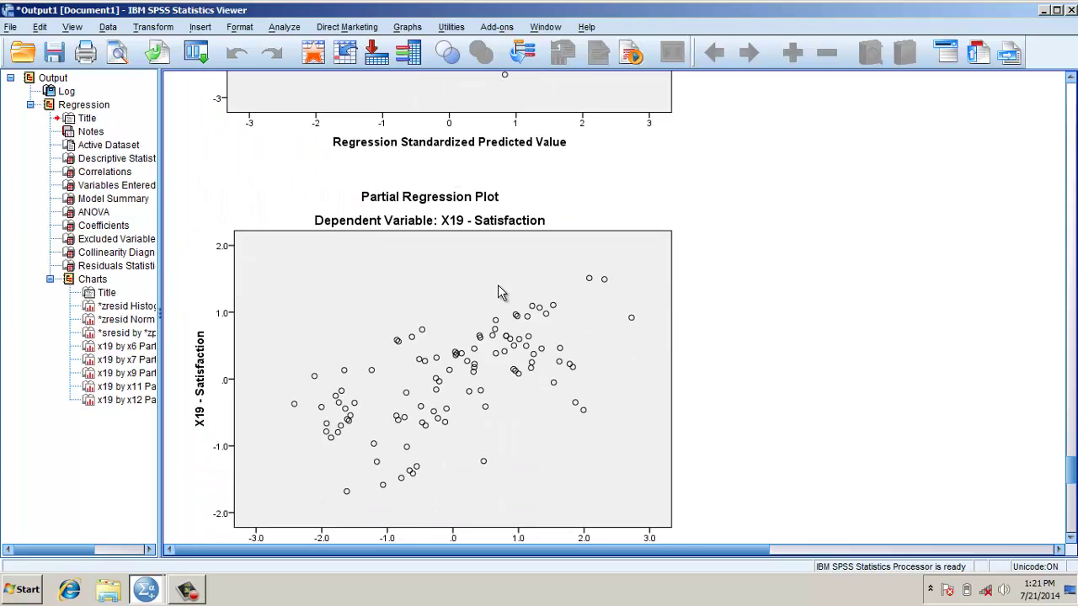
scroll(501, 291, "down", 2)
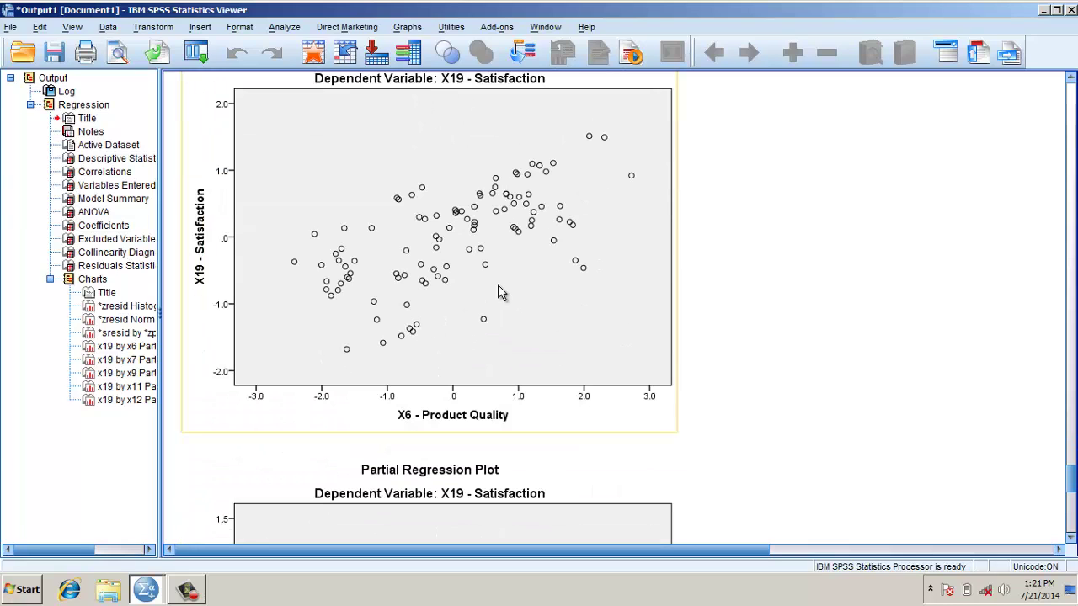
scroll(500, 291, "down", 5)
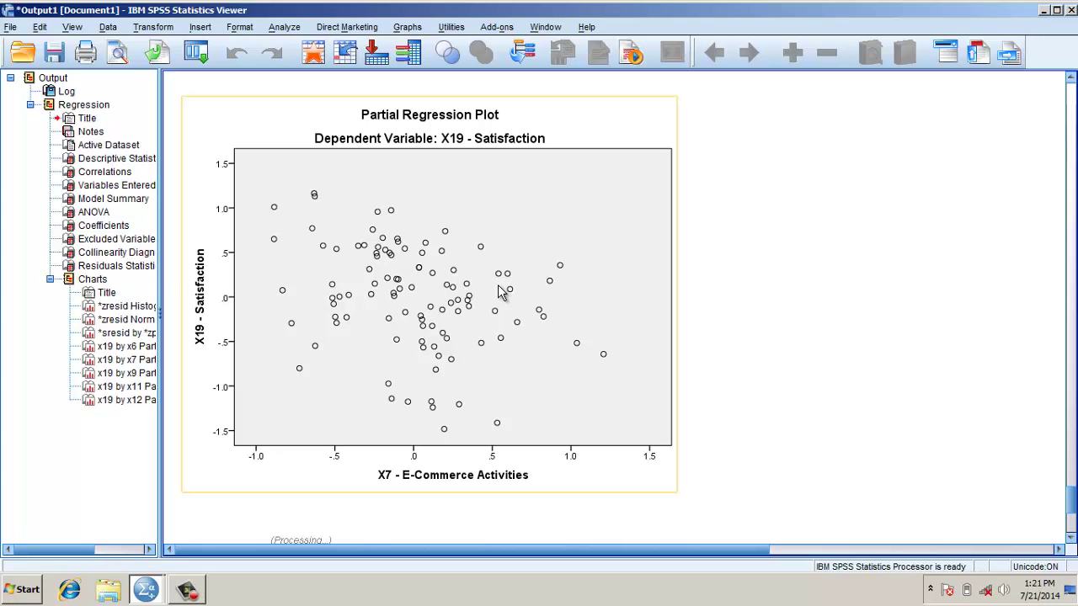
scroll(500, 292, "down", 5)
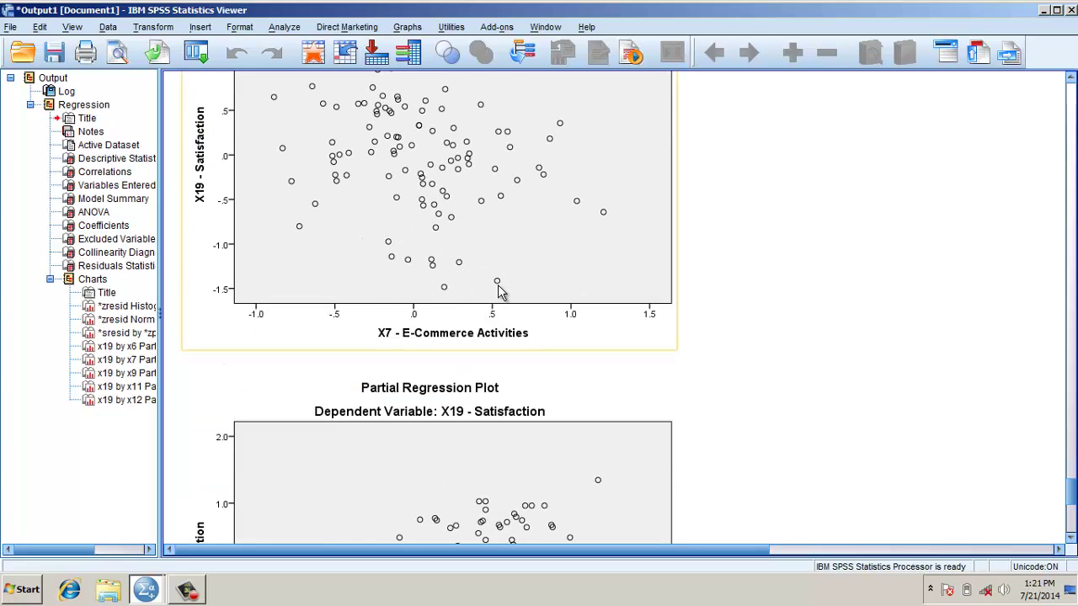
scroll(501, 291, "down", 6)
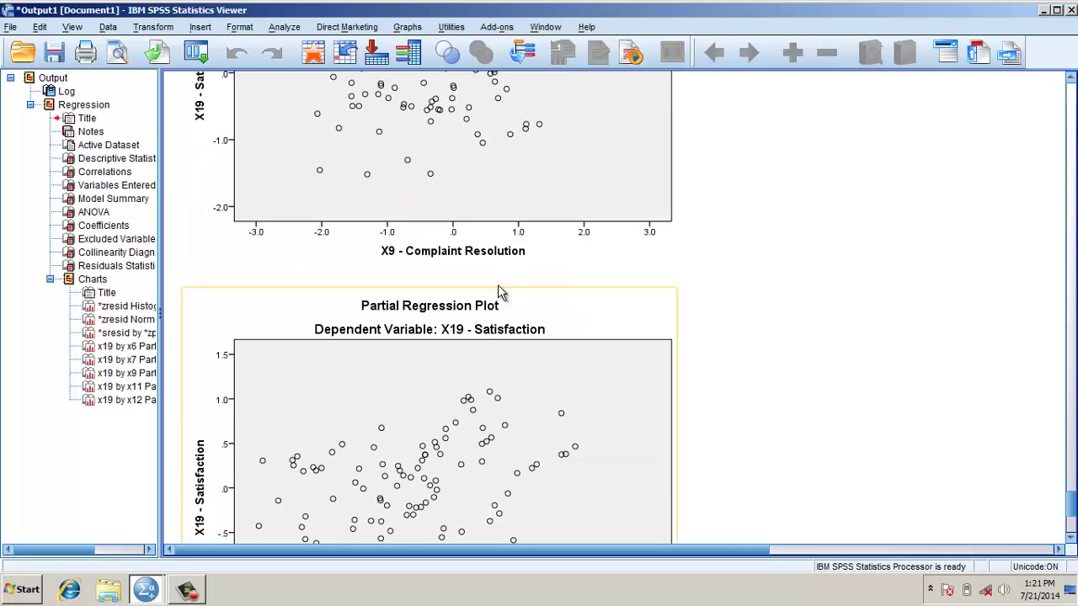
scroll(500, 291, "down", 6)
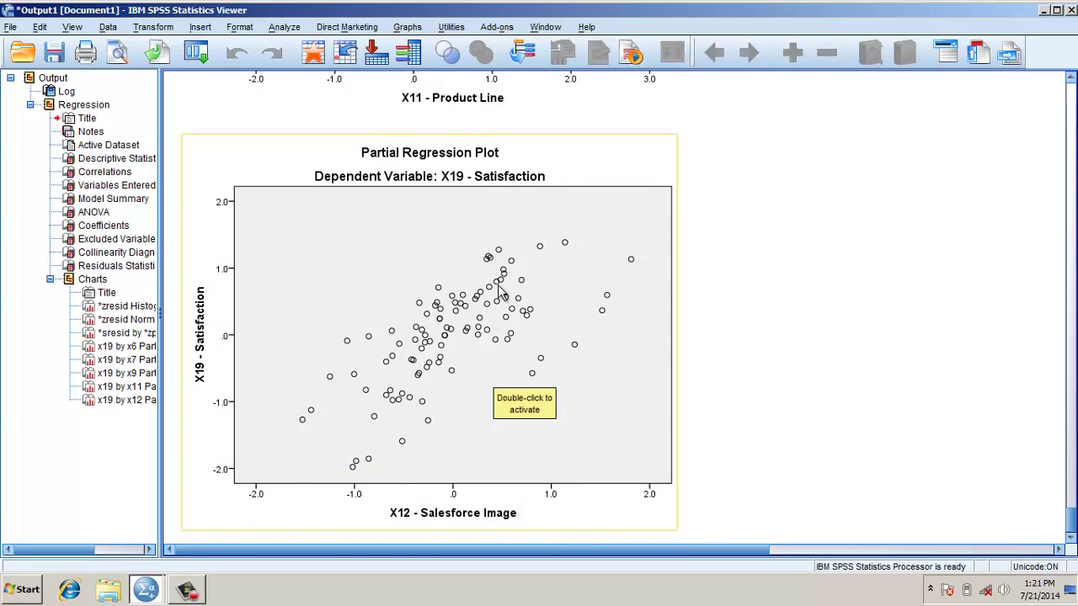
scroll(501, 291, "up", 6)
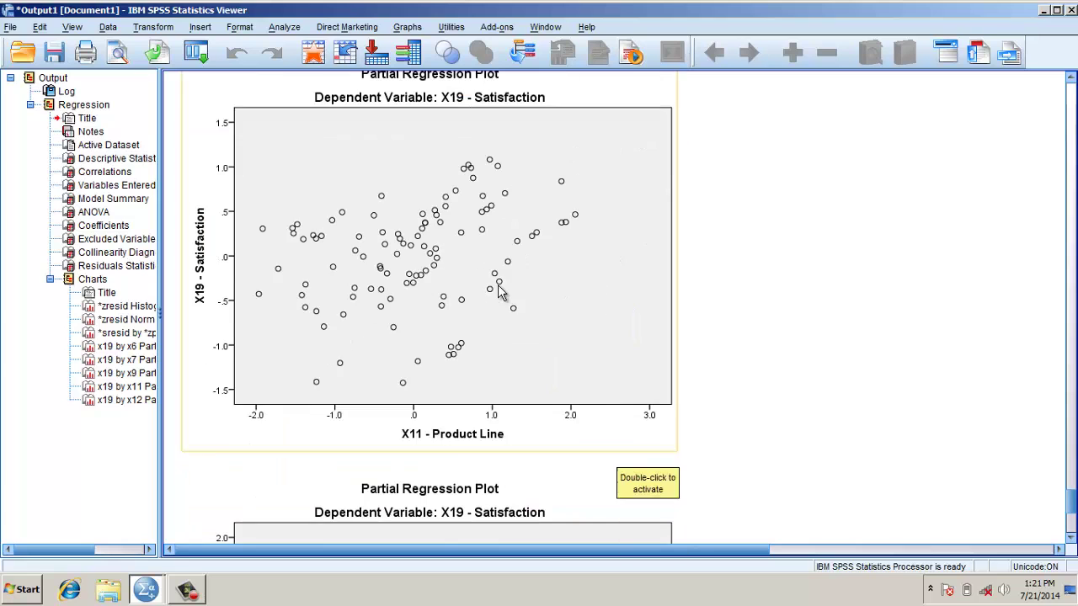
scroll(500, 291, "down", 6)
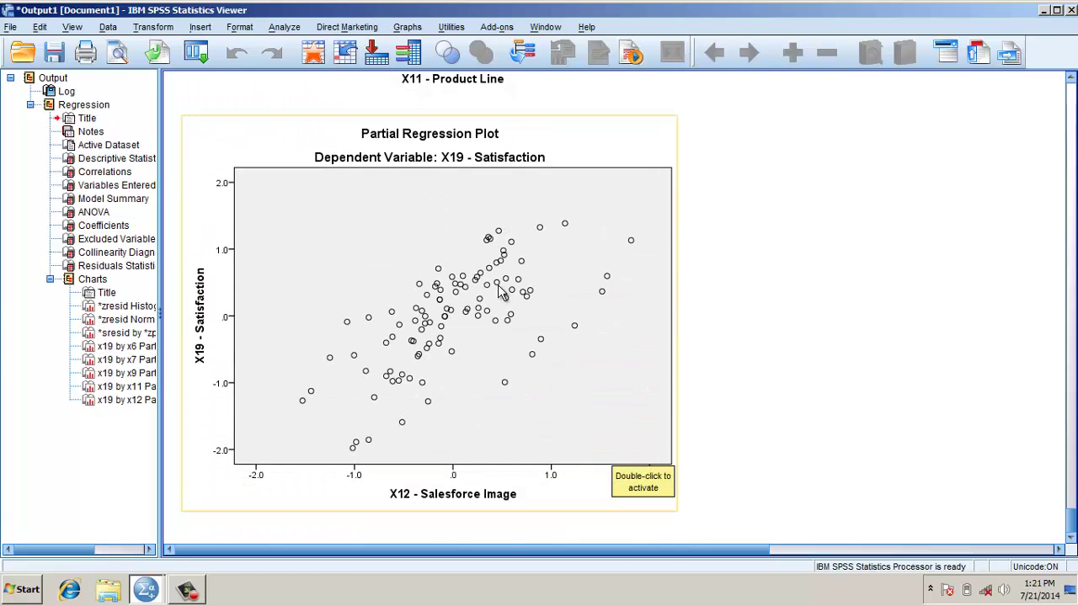
scroll(500, 291, "up", 18)
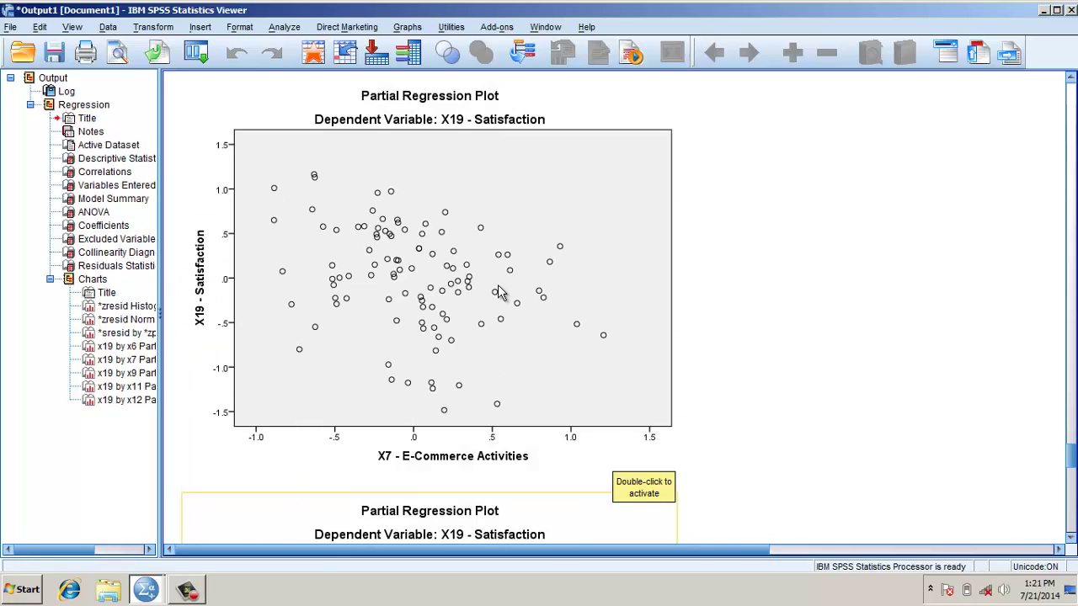
scroll(500, 291, "up", 10)
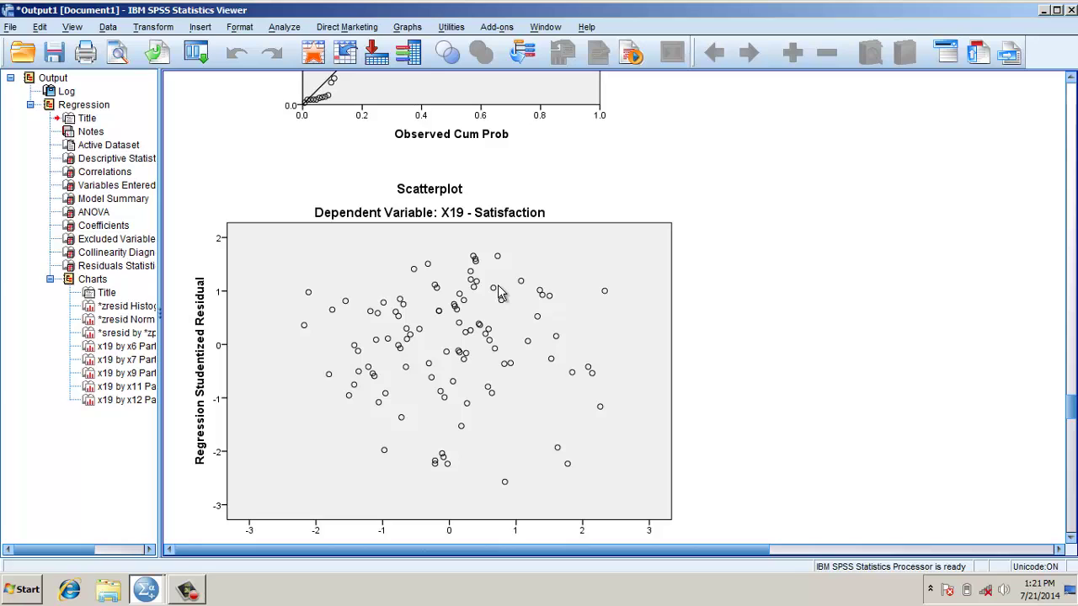
Step: Open Explore and put Unstandardized Residual in the Dependent List
key("alt+a")
key("Down")
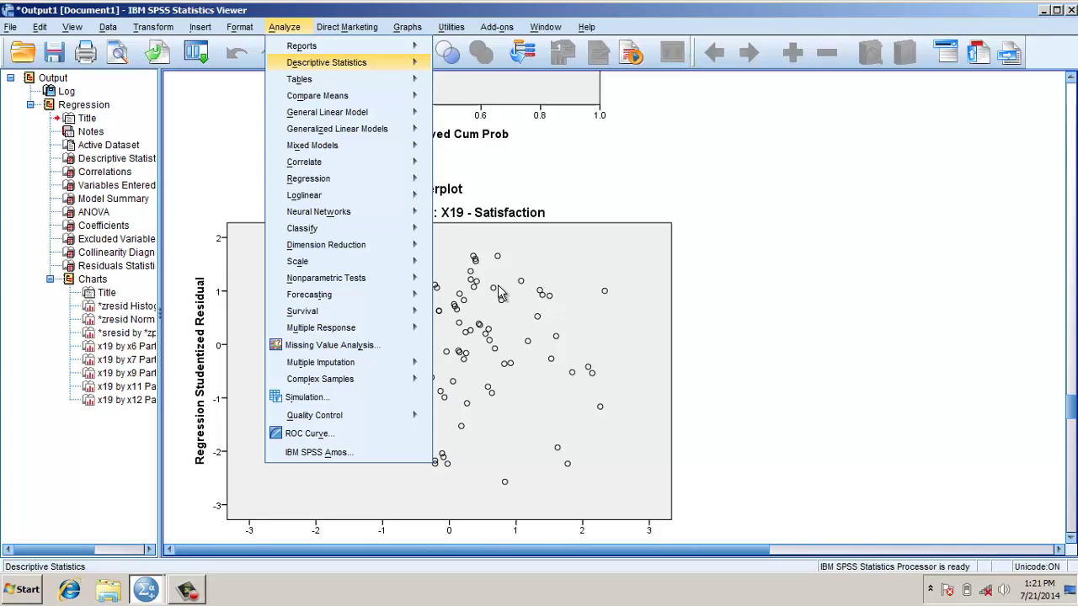
key("Down")
key("Up")
key("Right")
key("Down")
key("Down")
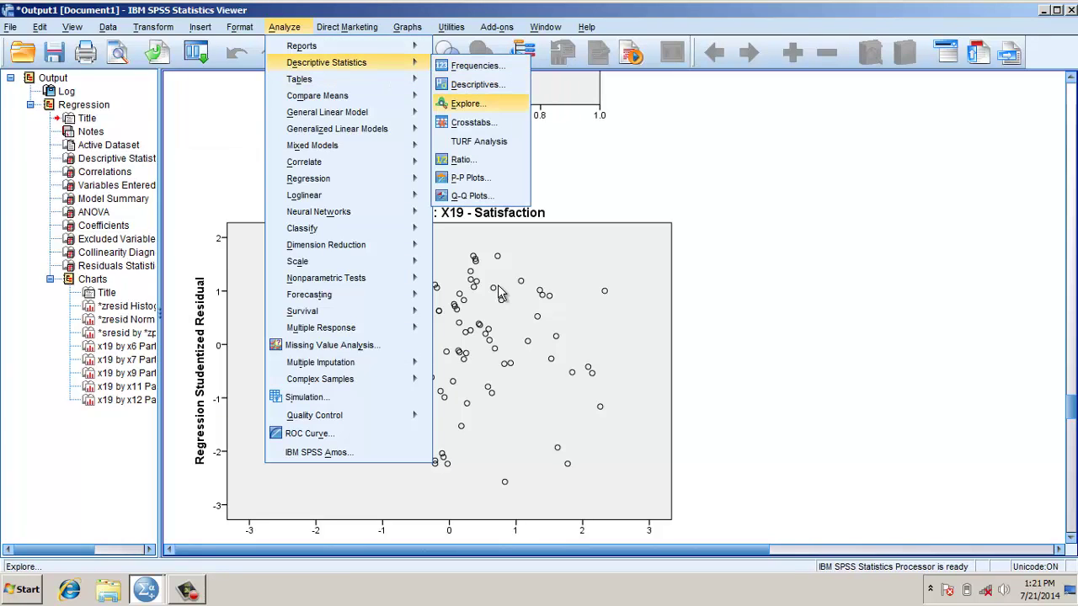
key("Return")
scroll(501, 292, "down", 6)
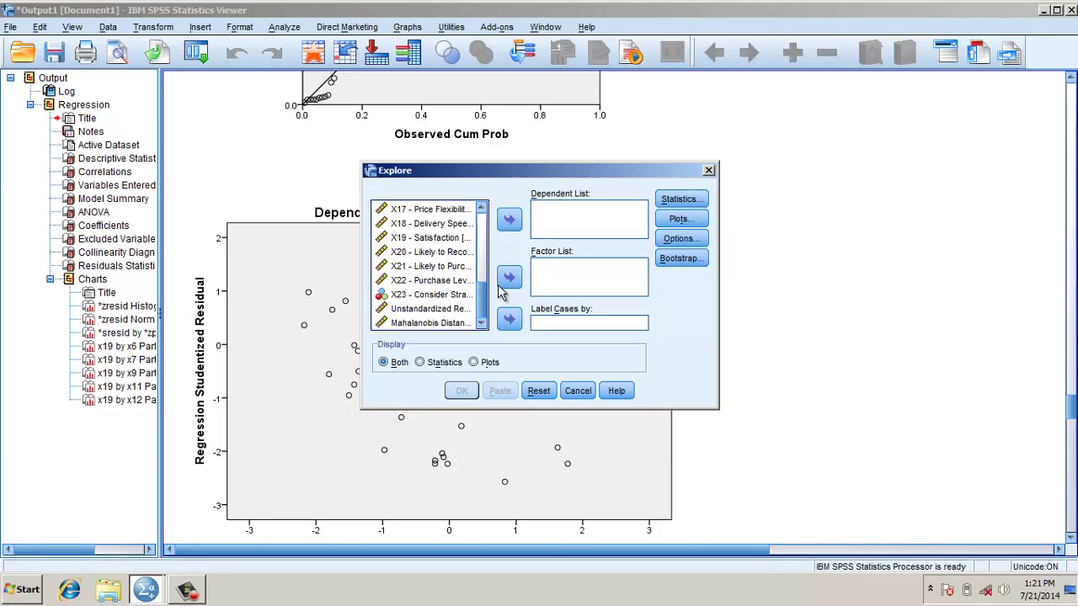
key("u")
key("Tab")
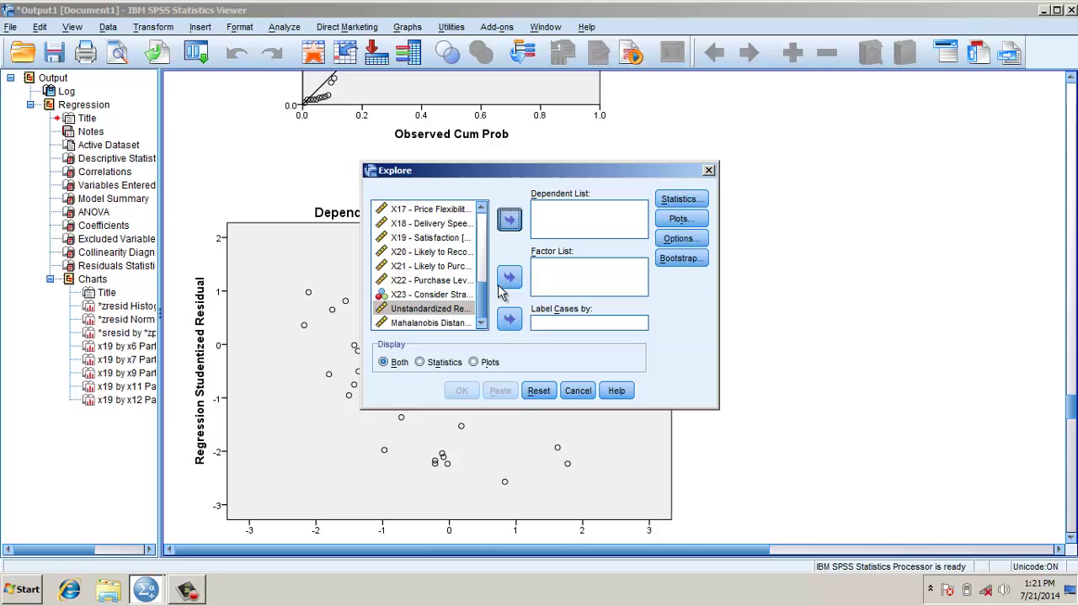
key("space")
Step: Turn on normality plots with tests and run Explore
key("alt+t")
key("alt+o")
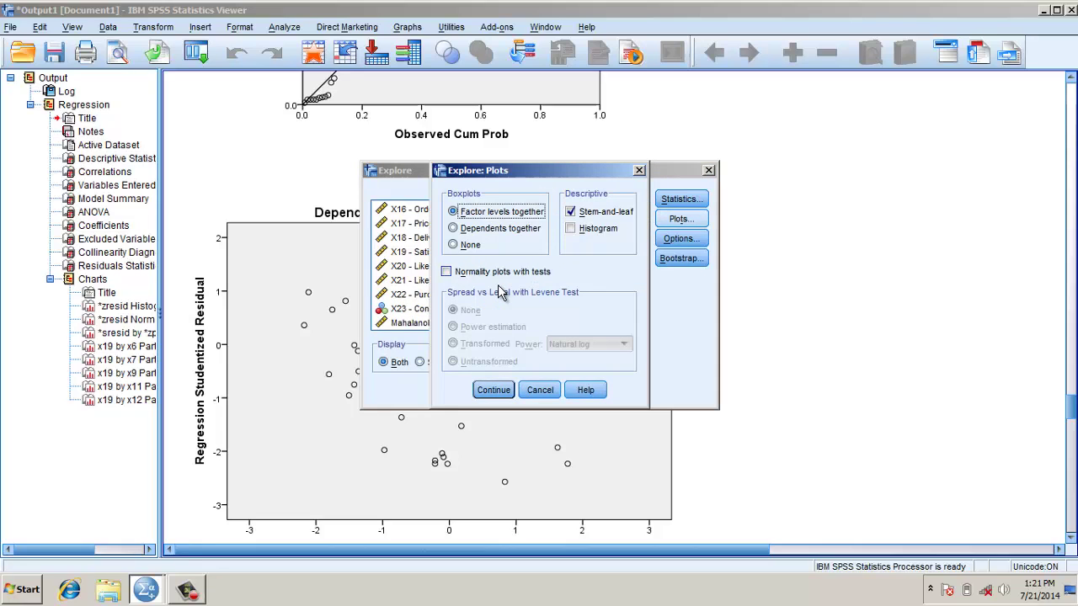
key("Return")
key("Return")
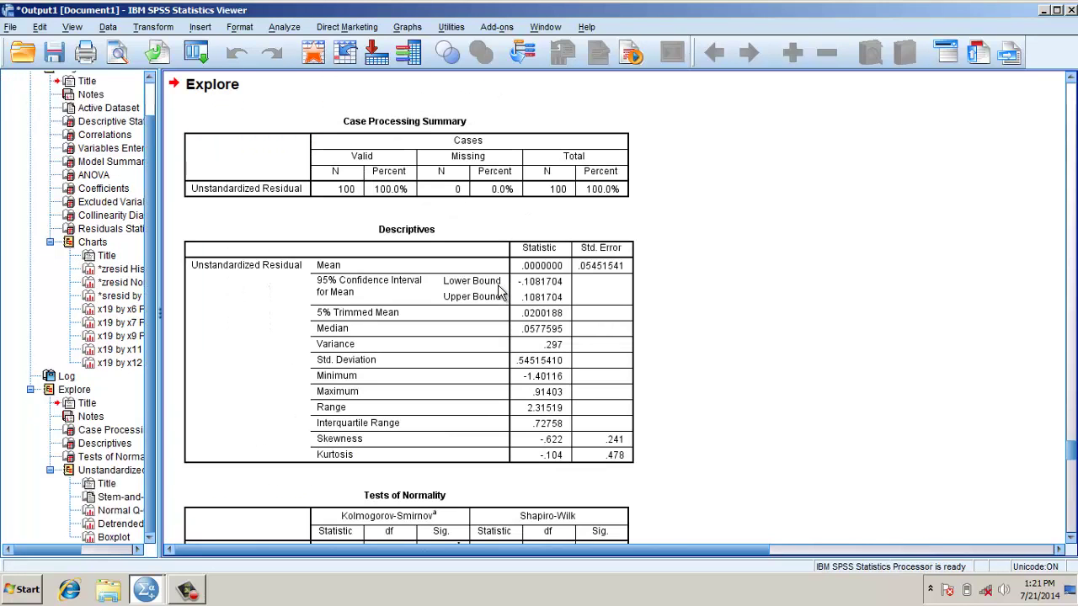
Step: Select the Descriptives table and move down to the Tests of Normality table
left_click(499, 292)
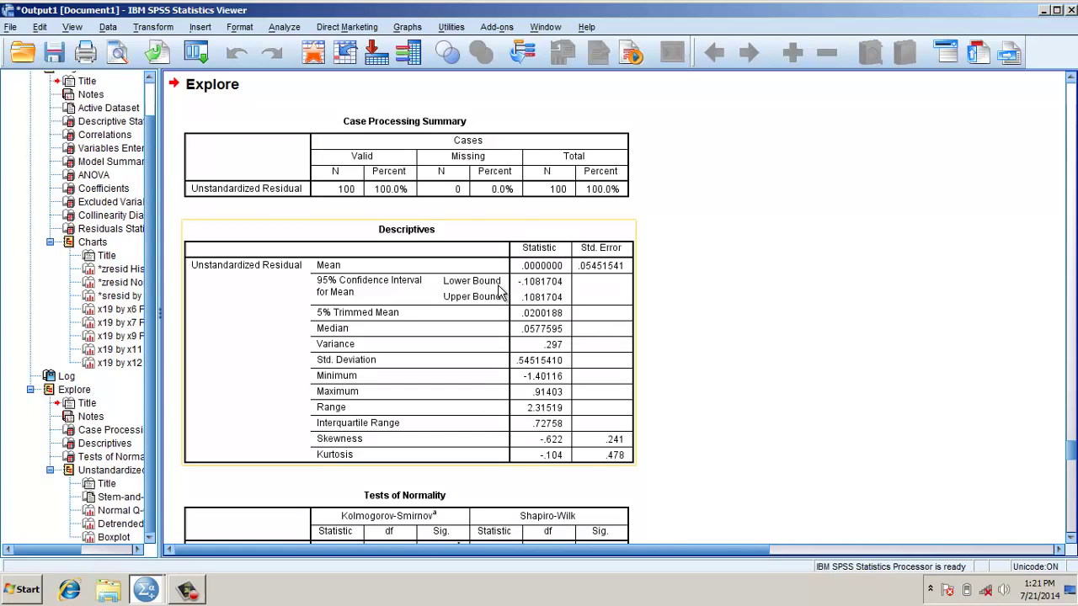
key("Down")
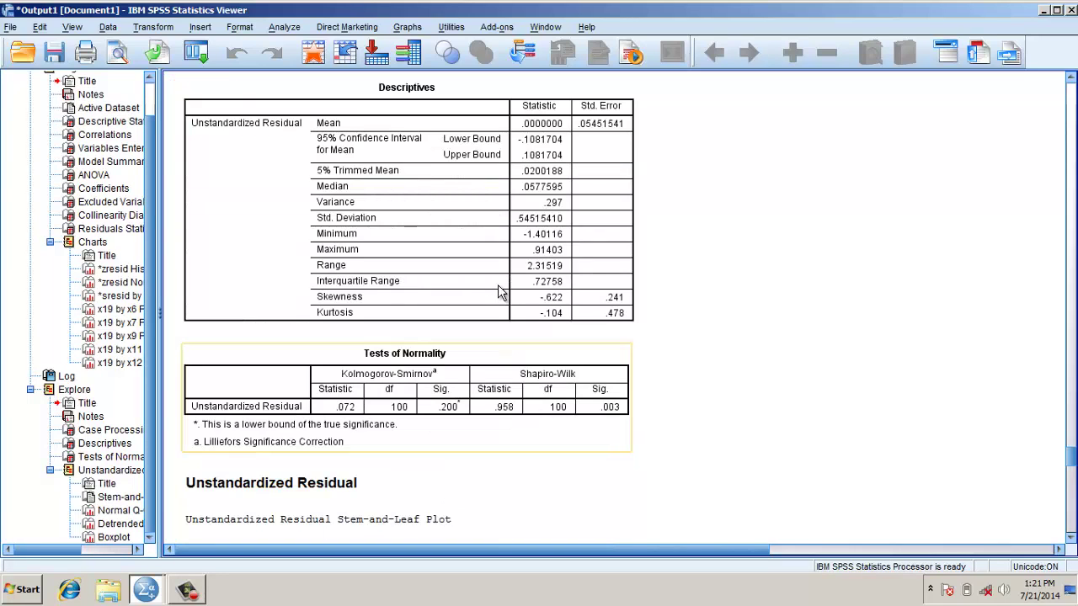